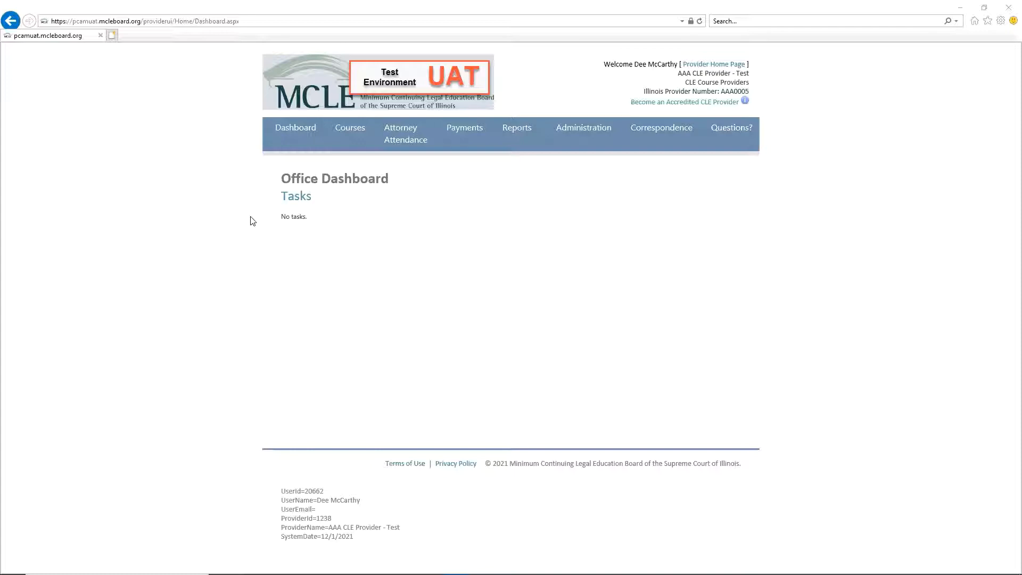
Add a new course and set its course title to Text.
mouse_move(330, 131)
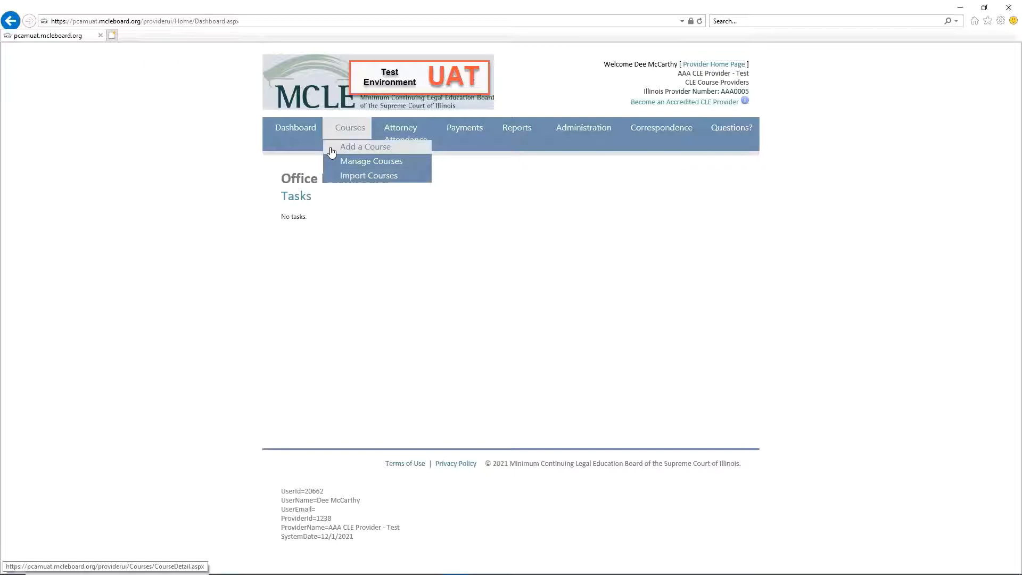
click(332, 152)
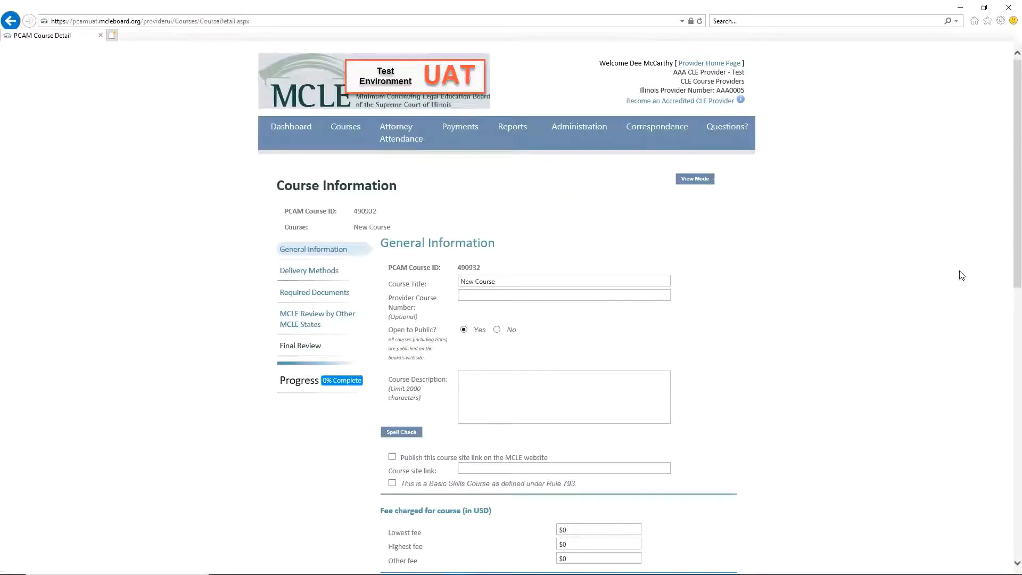
scroll(1008, 211, down, 2)
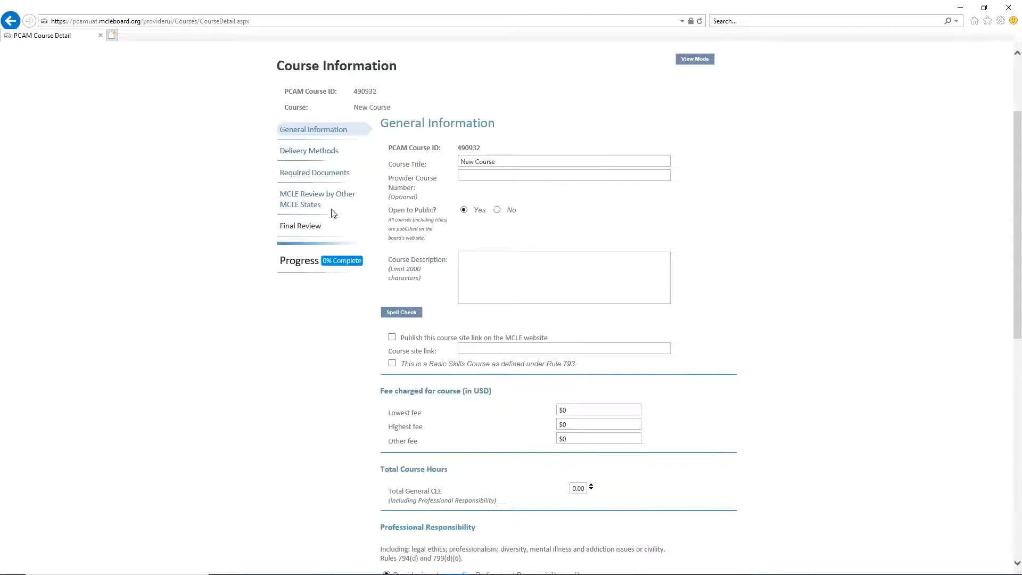
click(514, 161)
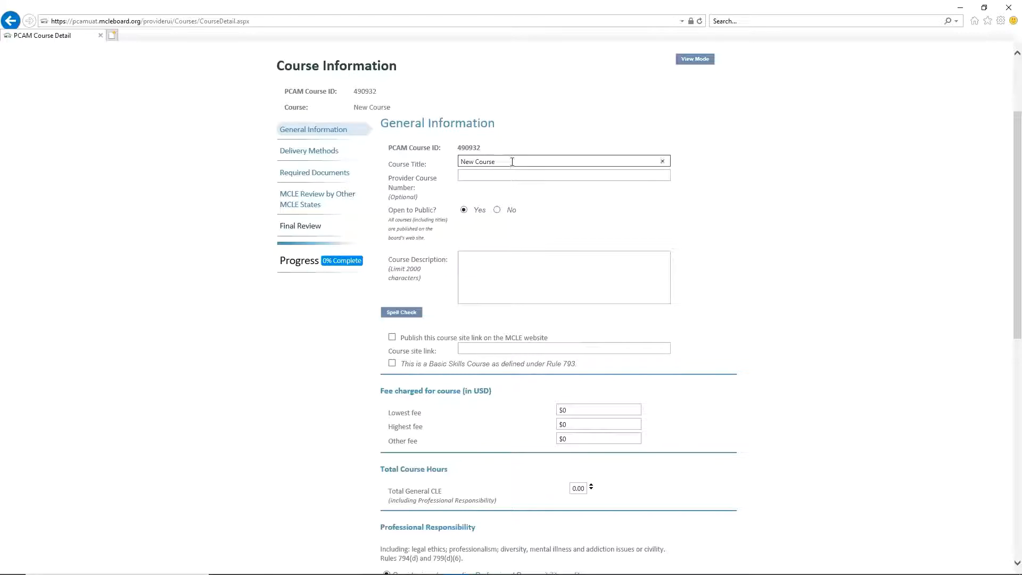
drag(512, 162, 455, 168)
text(Text)
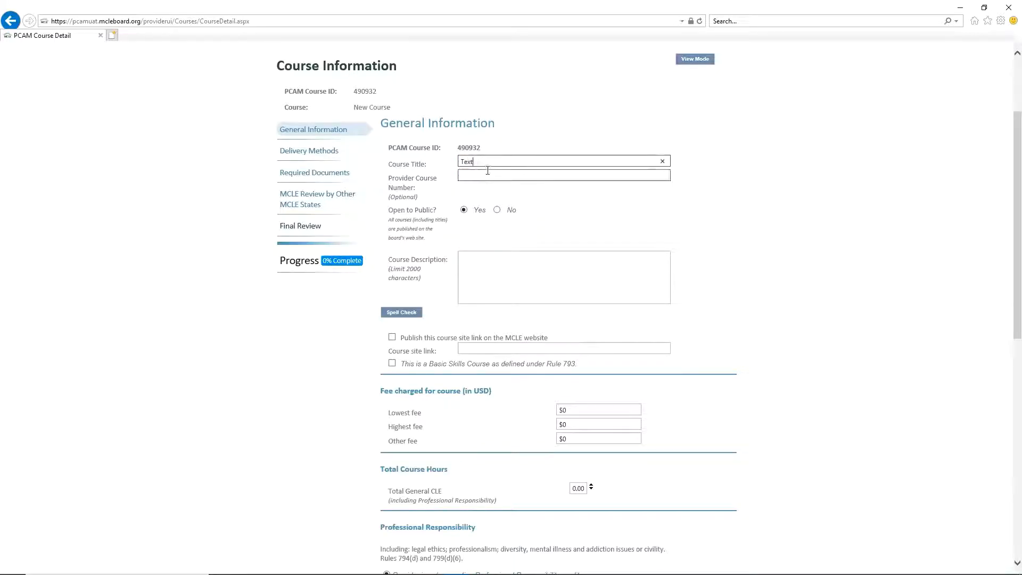
Enter Text1234 as the provider course number in the general information.
click(467, 147)
double_click(468, 147)
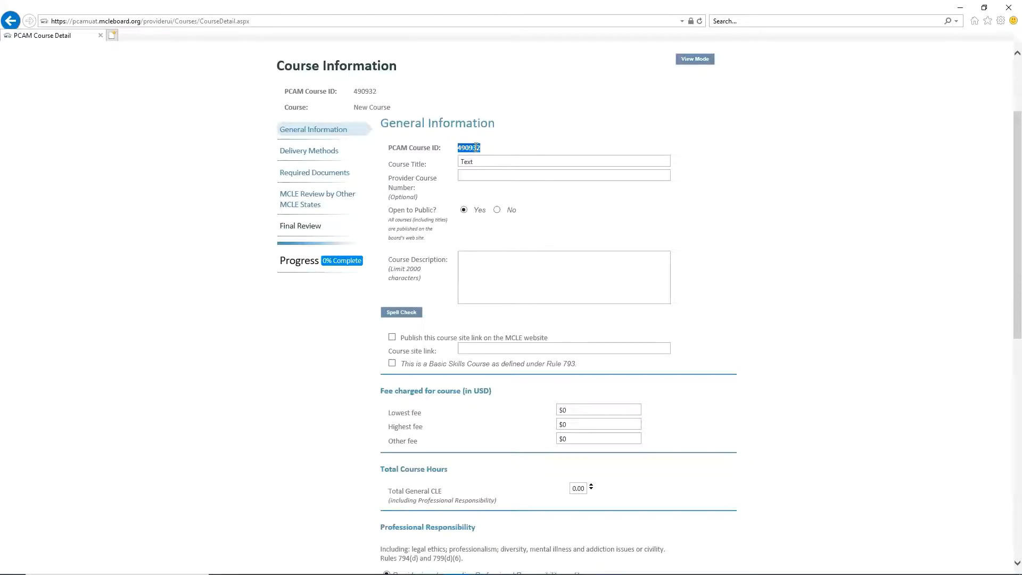
click(499, 174)
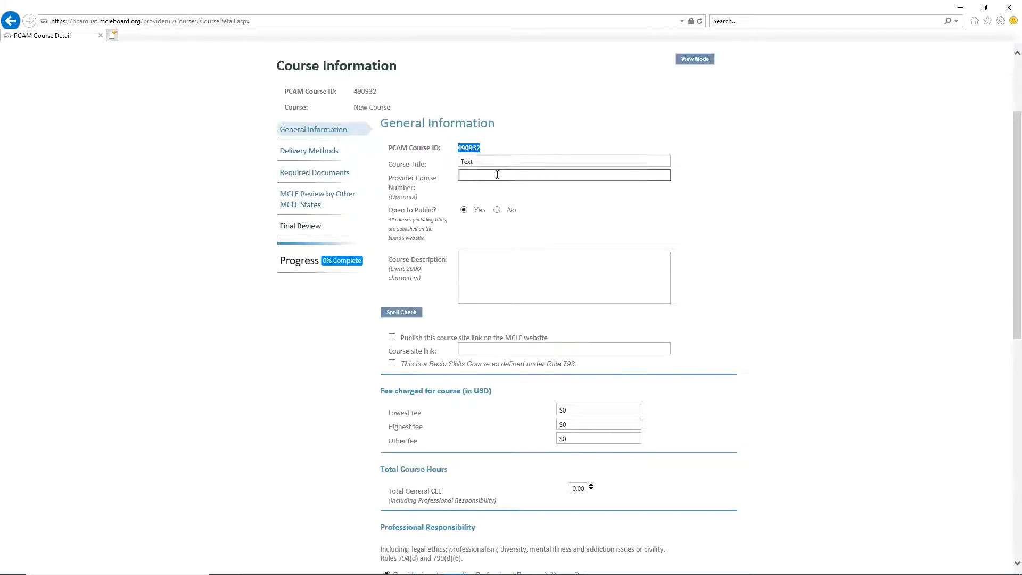
click(497, 174)
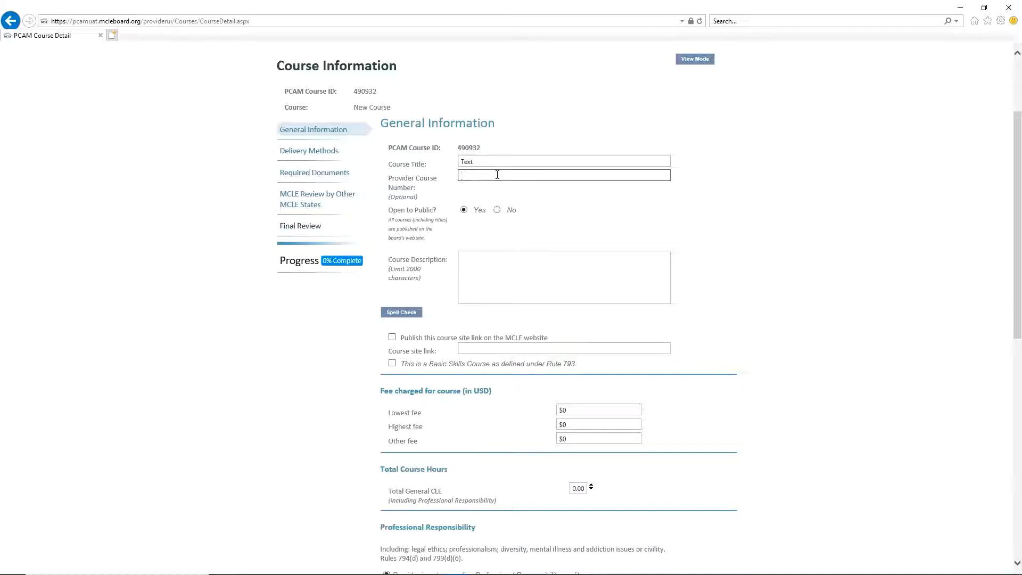
text(Text1234)
Mark the course as not open to the public and enter Text as its course description.
click(497, 210)
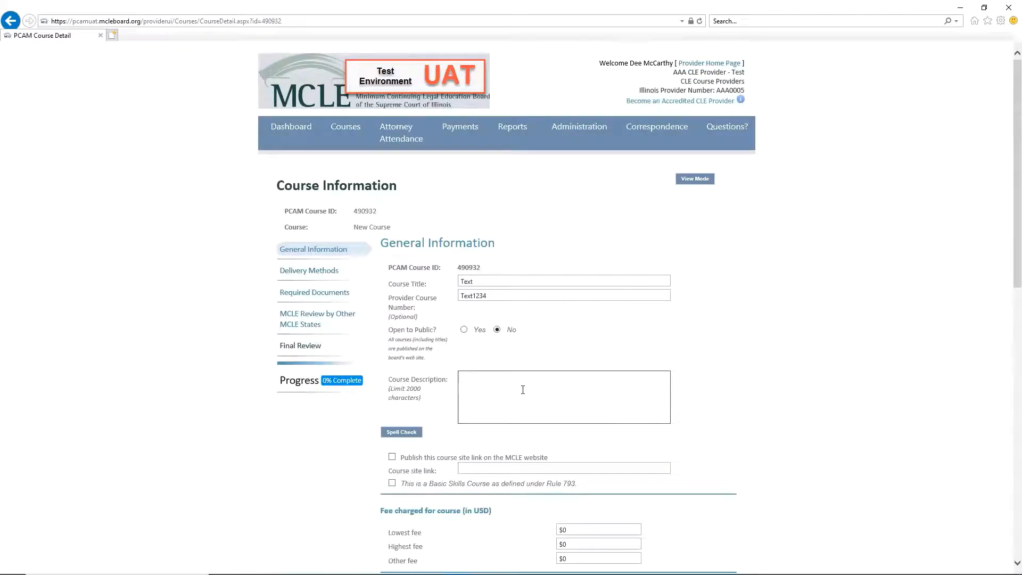
text(Text)
key(Return)
Set the course's lowest fee to 25, highest fee to 50 and other fee to 75 dollars.
drag(1007, 260, 1006, 445)
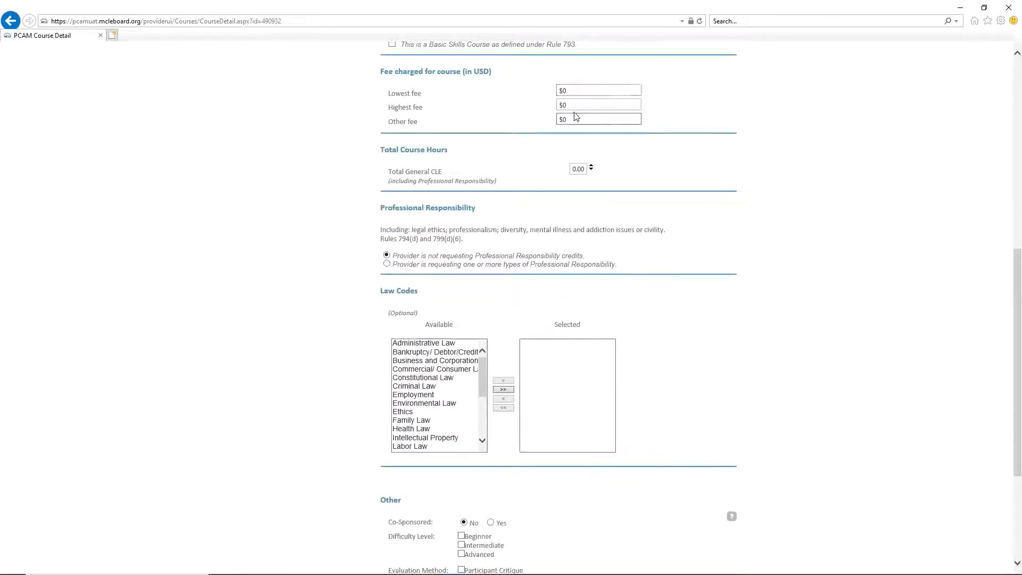
click(573, 91)
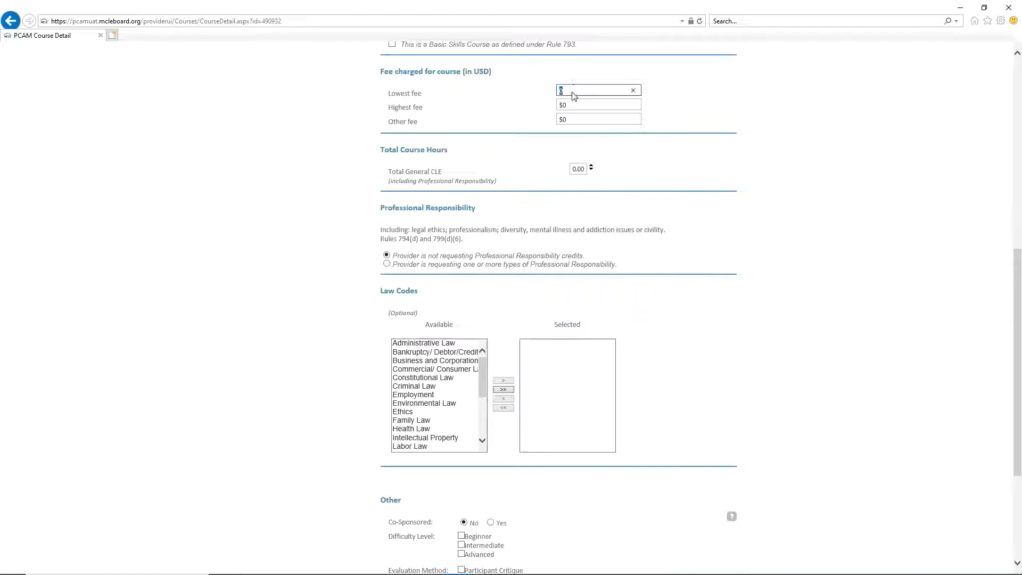
text(25)
click(577, 106)
text(50)
click(580, 120)
text(75)
click(658, 109)
Reset the lowest, highest and other course fees to $0.
click(594, 91)
text($0)
click(596, 103)
text($0)
click(597, 118)
text(0)
click(676, 111)
Set the total general CLE hours to 1.00 and request one or more types of Professional Responsibility credit.
click(591, 166)
click(591, 165)
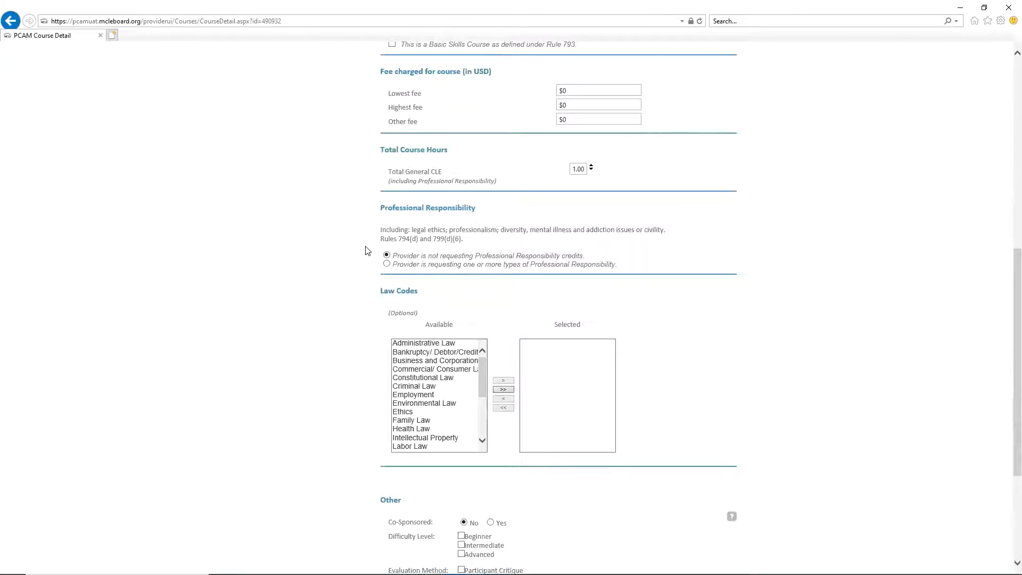
click(386, 264)
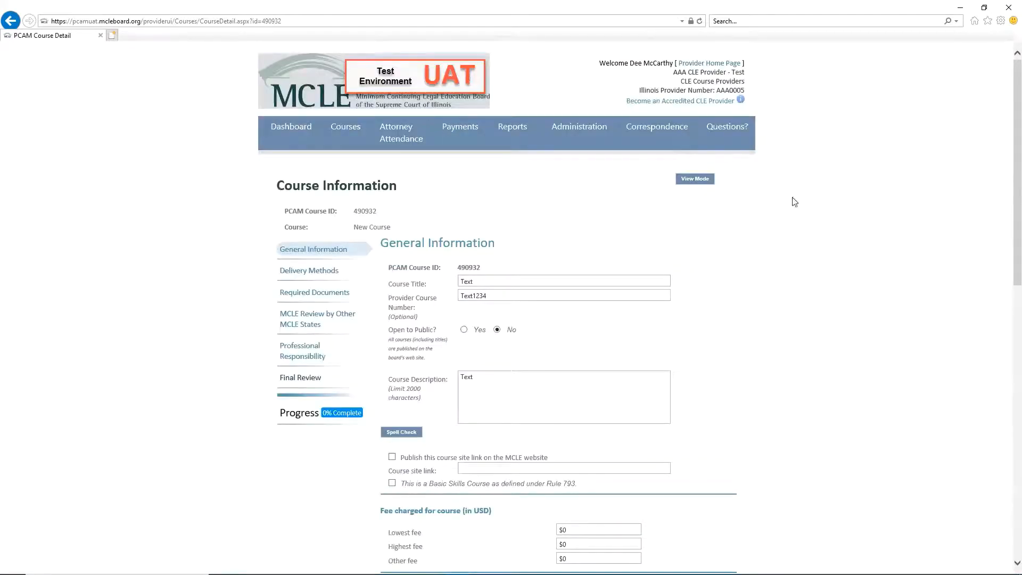
Add Criminal Law to the selected law codes of the course.
drag(1008, 199, 1004, 406)
drag(1015, 165, 1006, 454)
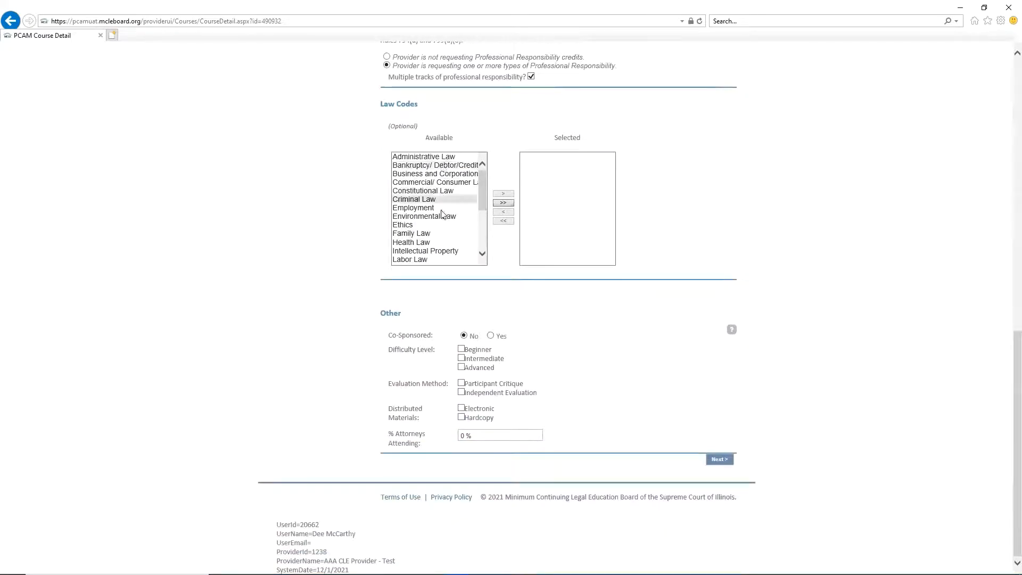
click(415, 200)
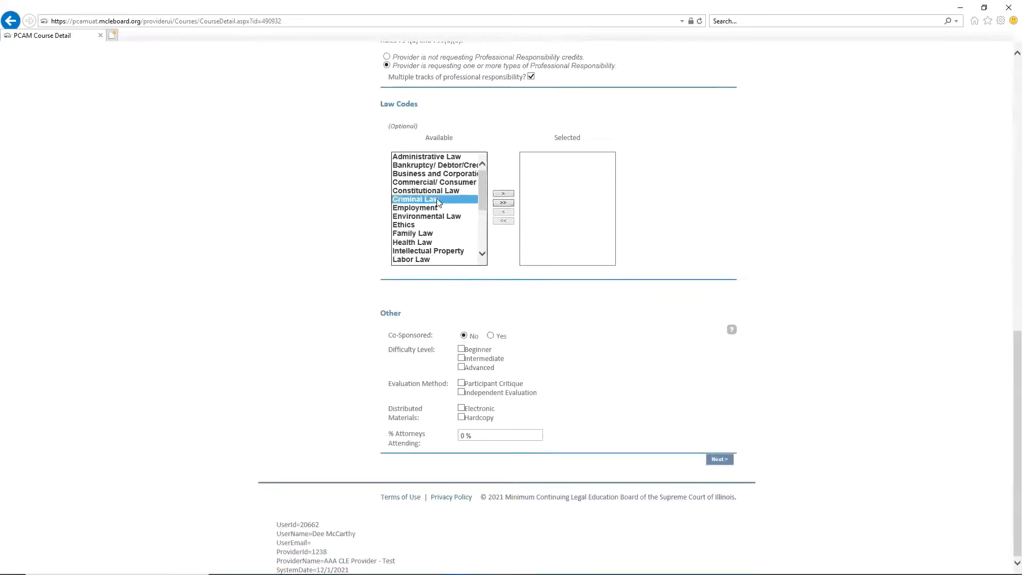
click(503, 195)
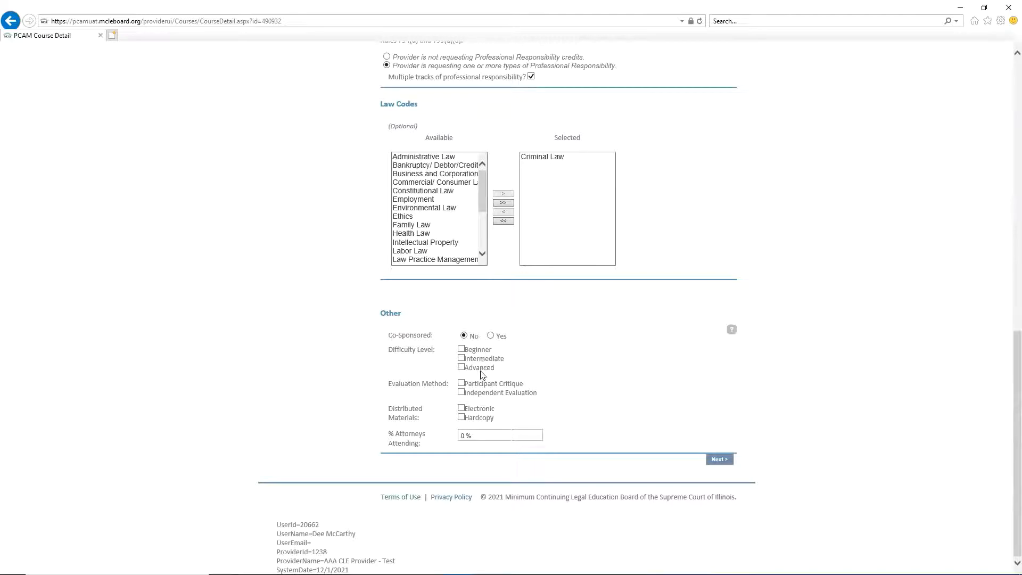
Set difficulty to Beginner, evaluation method to Independent Evaluation and distributed materials to Hardcopy, and continue to the delivery methods.
click(462, 349)
click(461, 384)
click(461, 385)
click(461, 410)
click(461, 408)
click(462, 417)
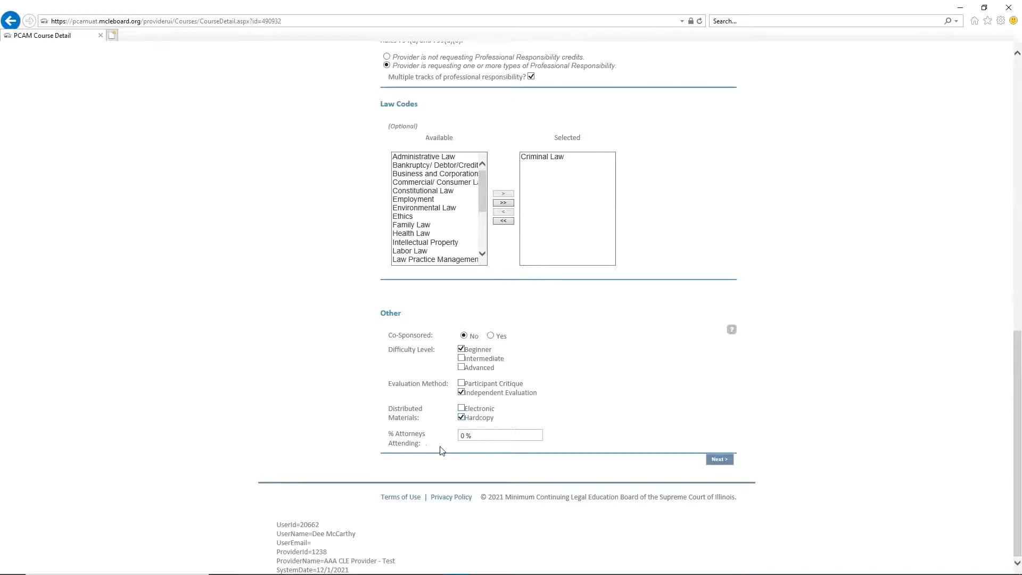
click(467, 435)
click(584, 430)
click(724, 460)
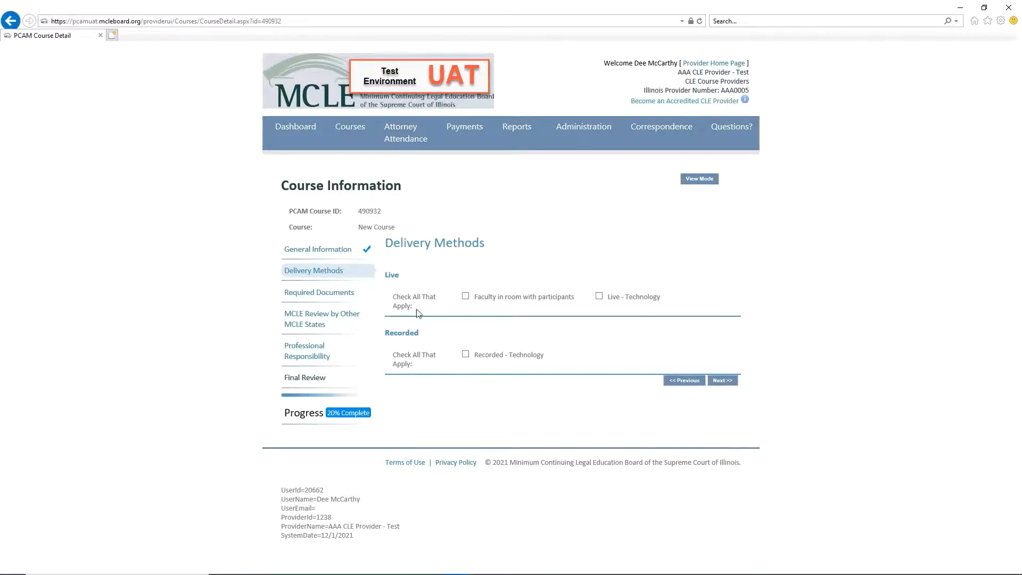
click(464, 296)
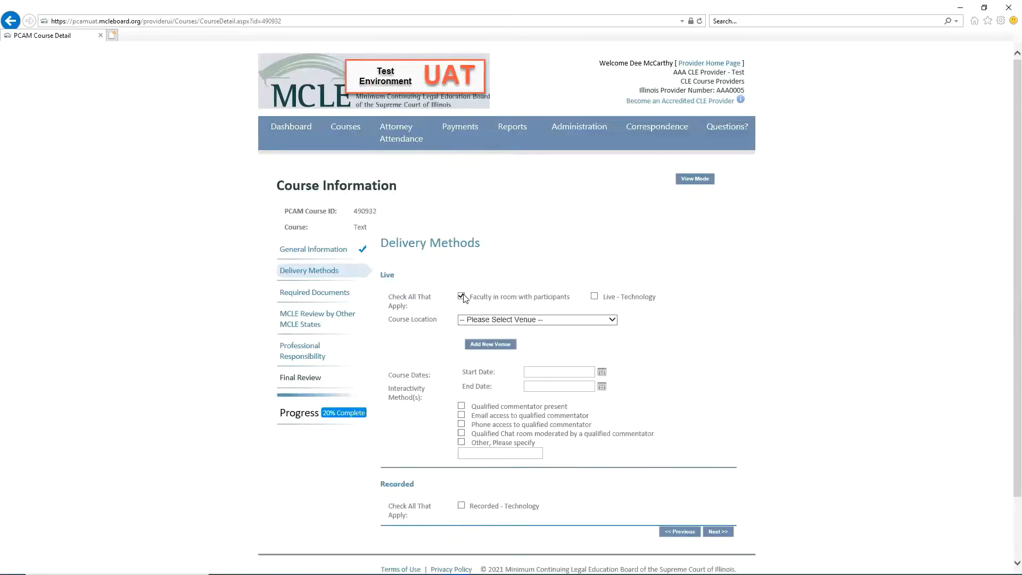
click(608, 322)
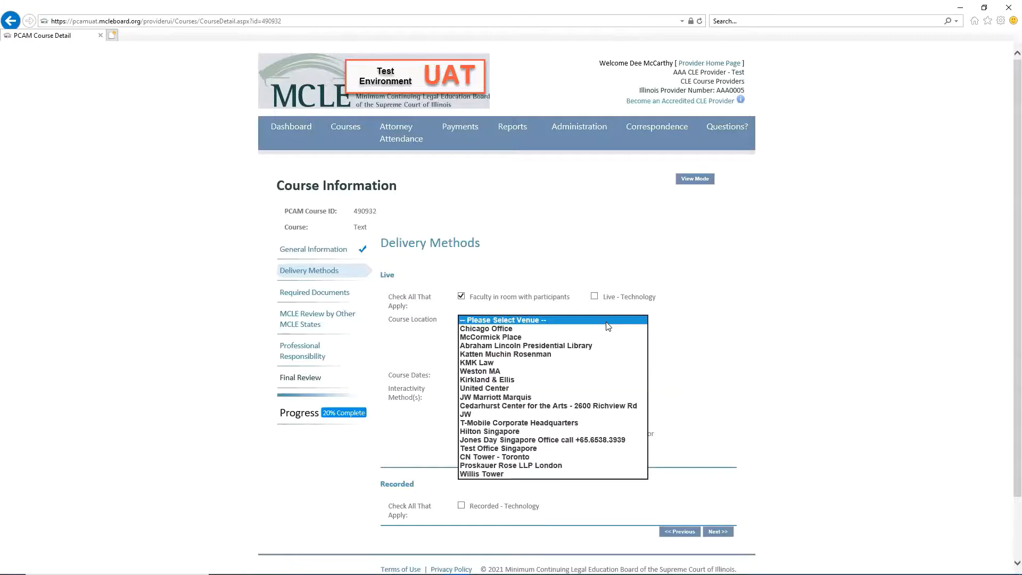
click(607, 322)
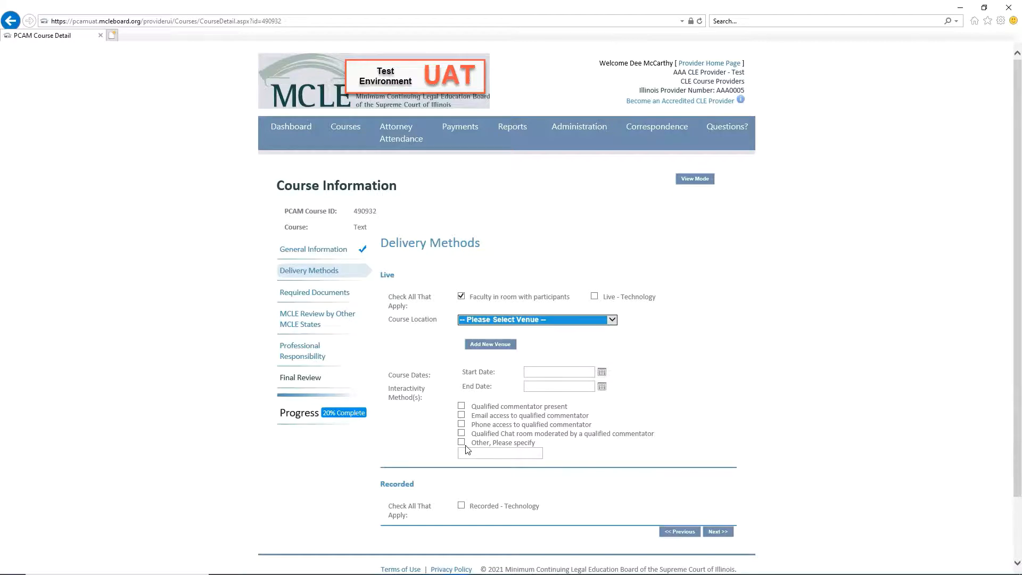
click(461, 296)
Choose Live - Technology delivery starting and ending 12/1/2021, with email access to a qualified commentator as the interactivity method.
click(599, 298)
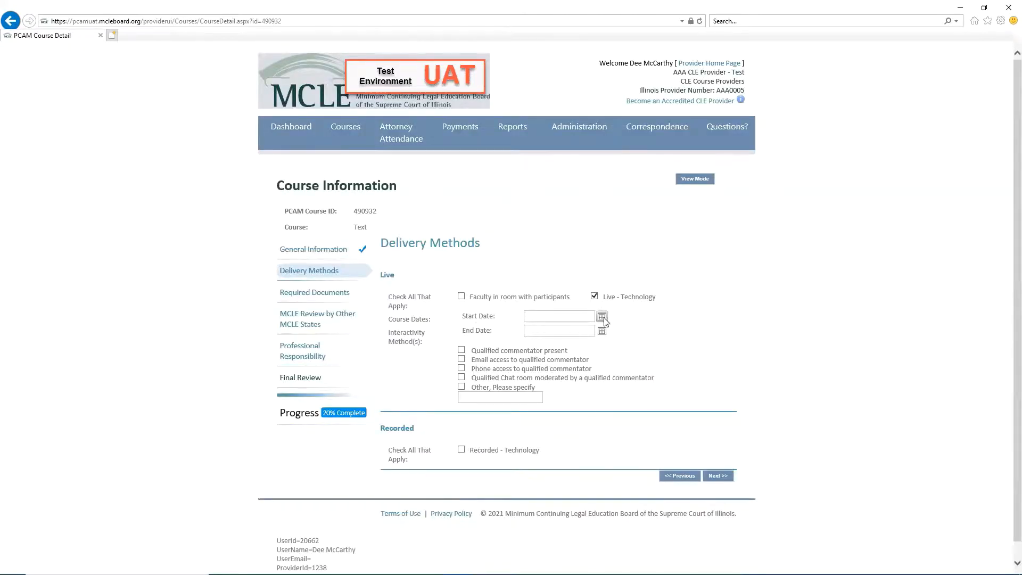
click(602, 318)
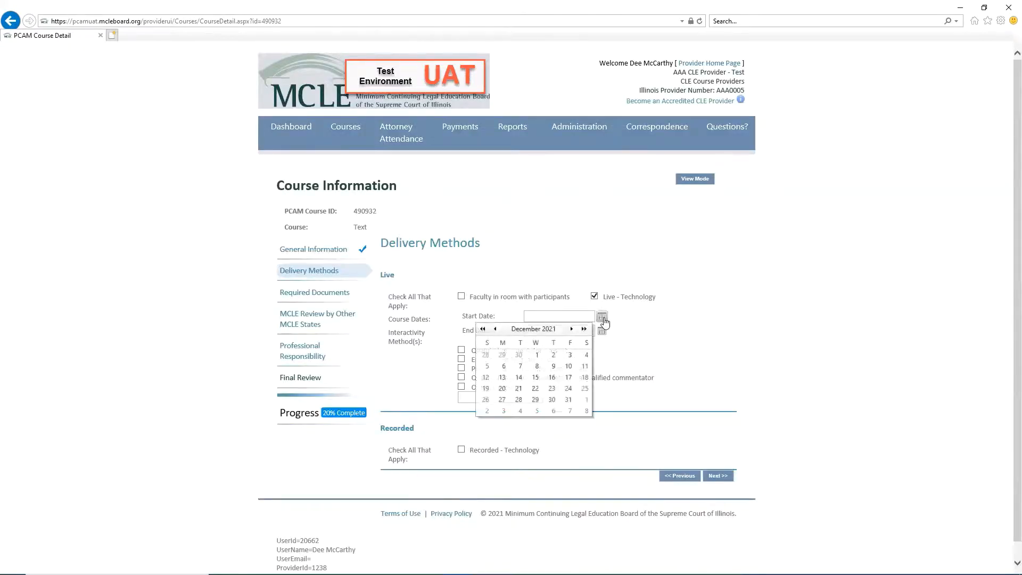
click(537, 355)
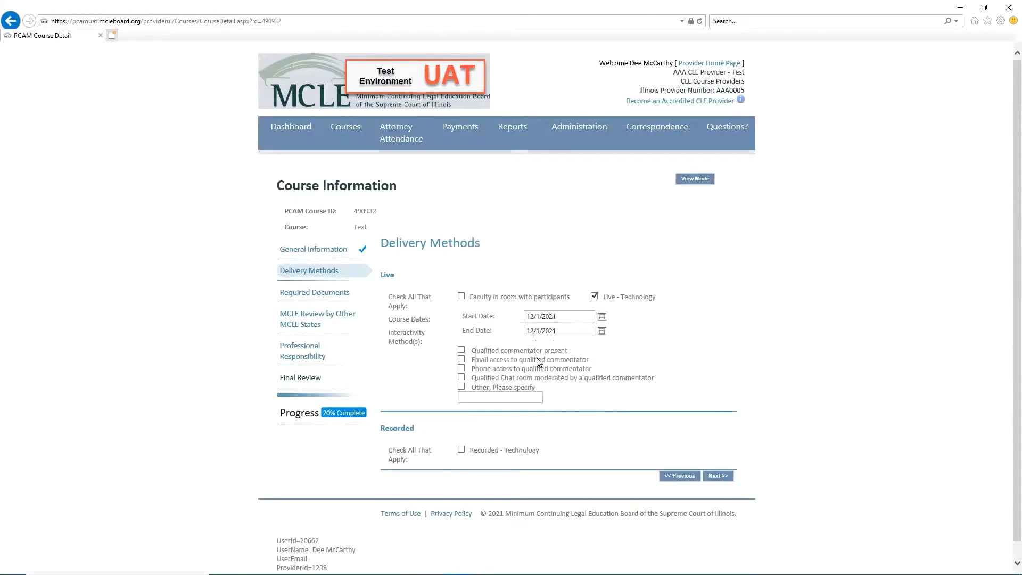
click(461, 360)
Add the Recorded - Technology delivery format, accept its confirmation, and set the media availability start date to 12/2/2021.
click(461, 451)
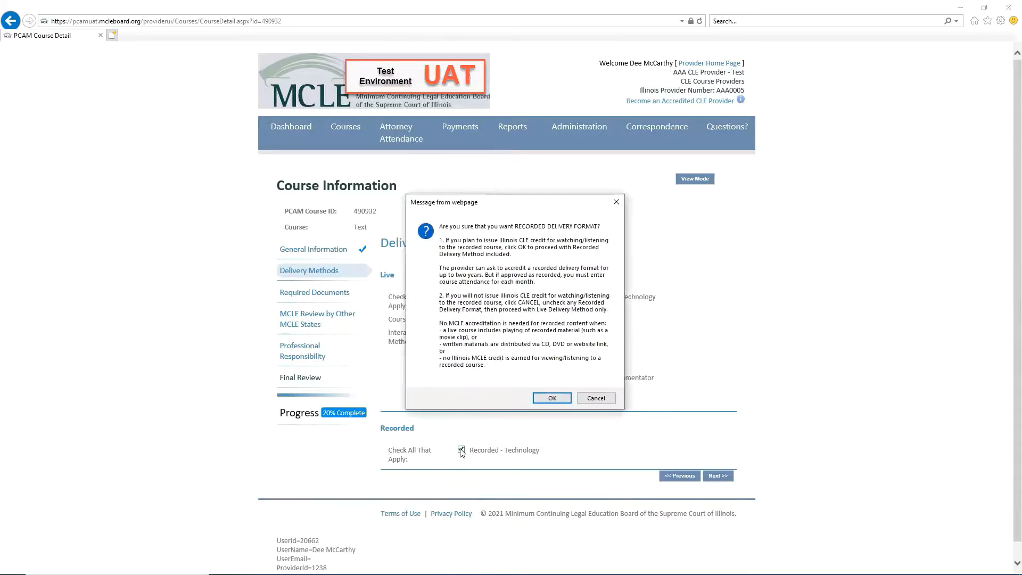
click(548, 399)
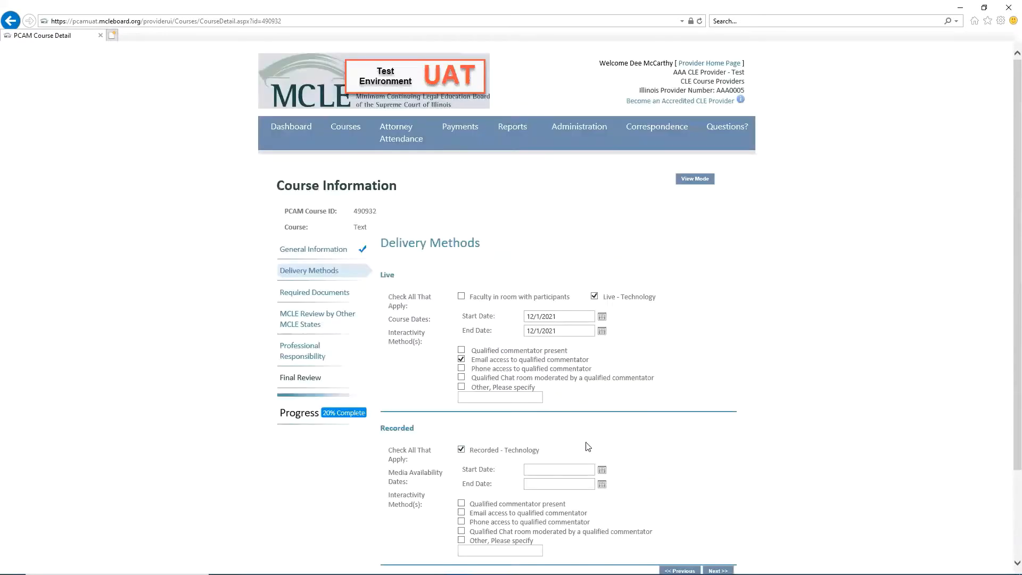
click(601, 470)
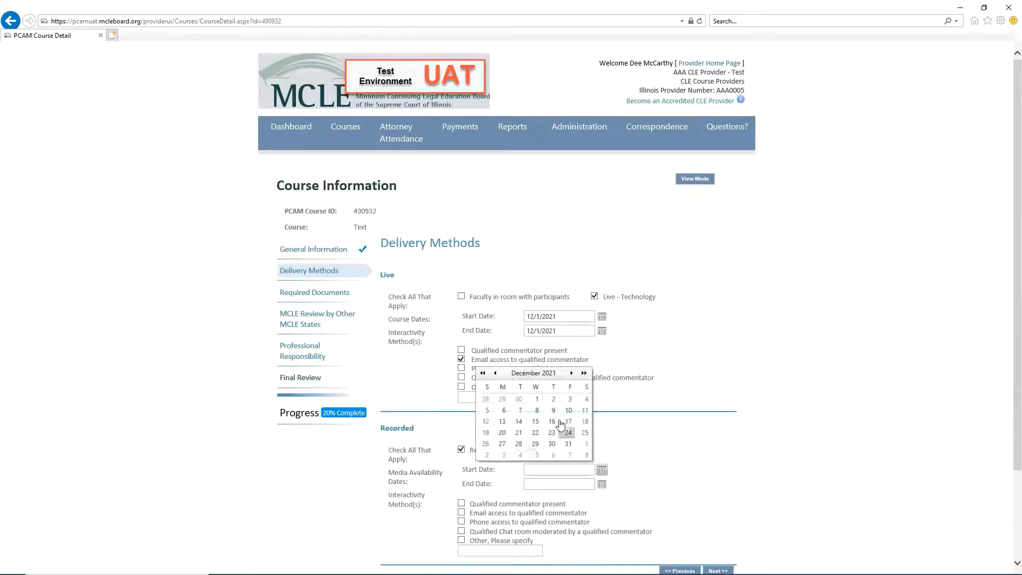
click(553, 399)
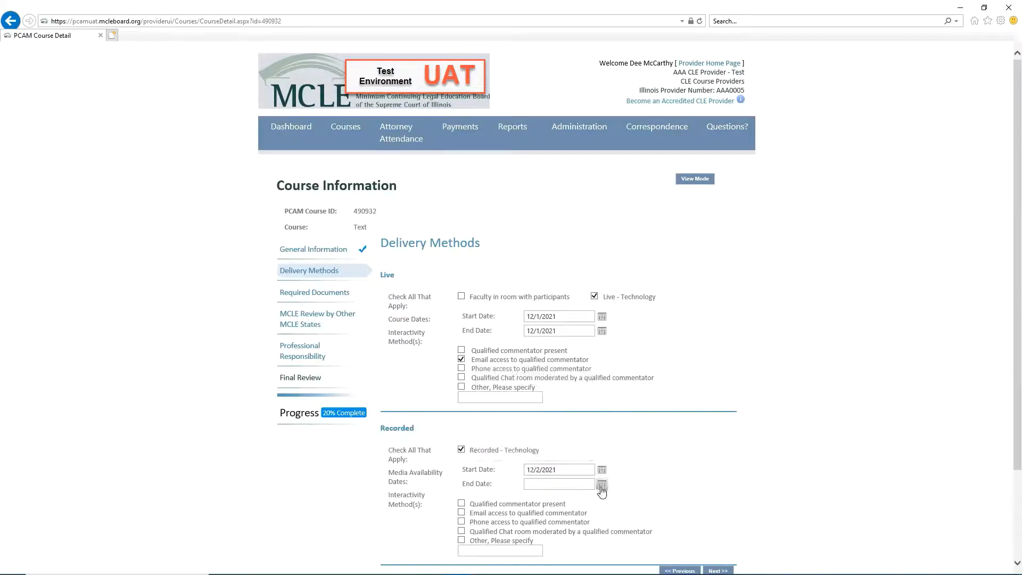
Set the recorded media availability end date to 7/22/2022.
click(602, 484)
click(573, 388)
click(573, 388)
click(573, 388)
click(572, 388)
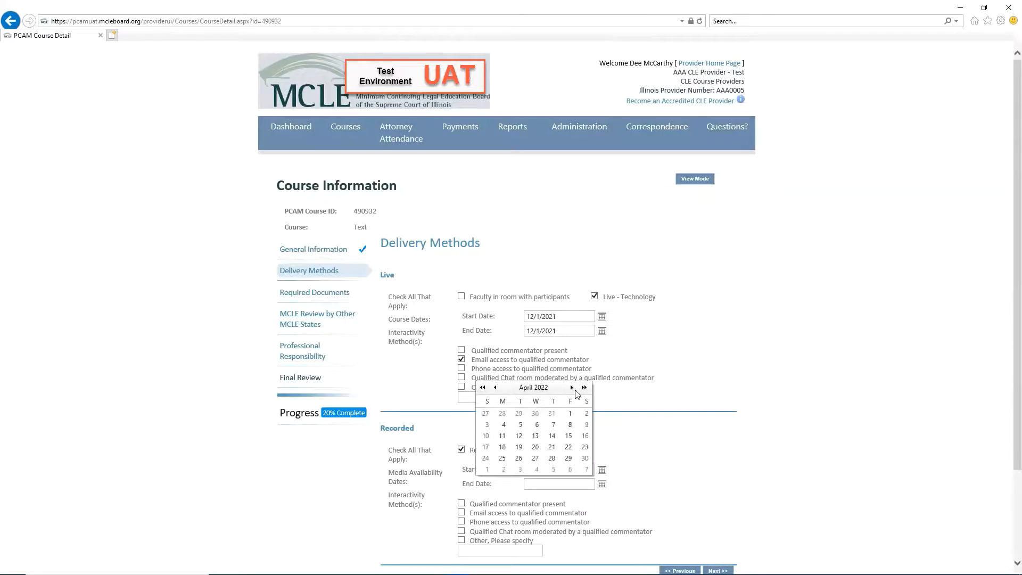
click(573, 388)
click(573, 389)
click(572, 389)
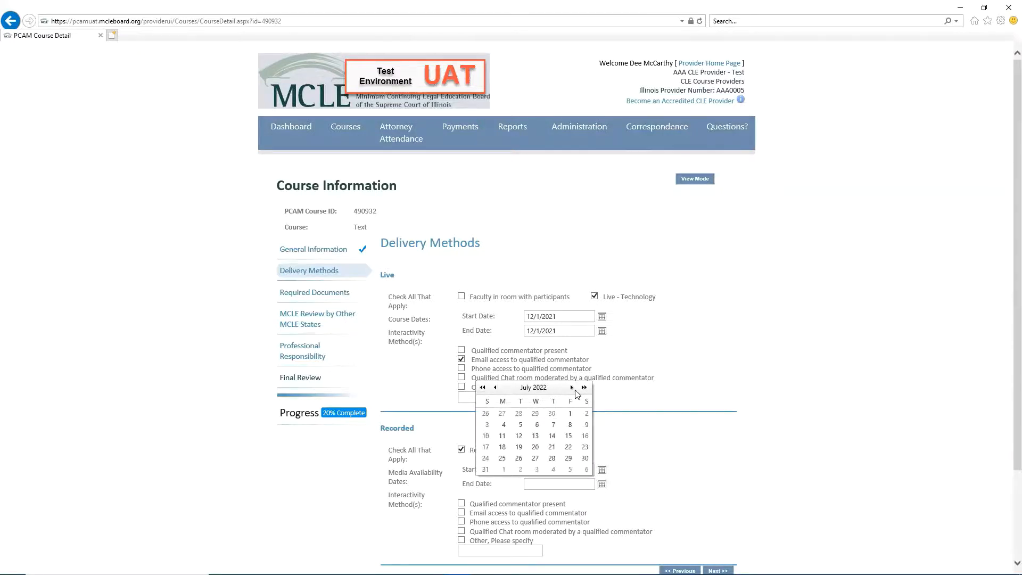
click(568, 446)
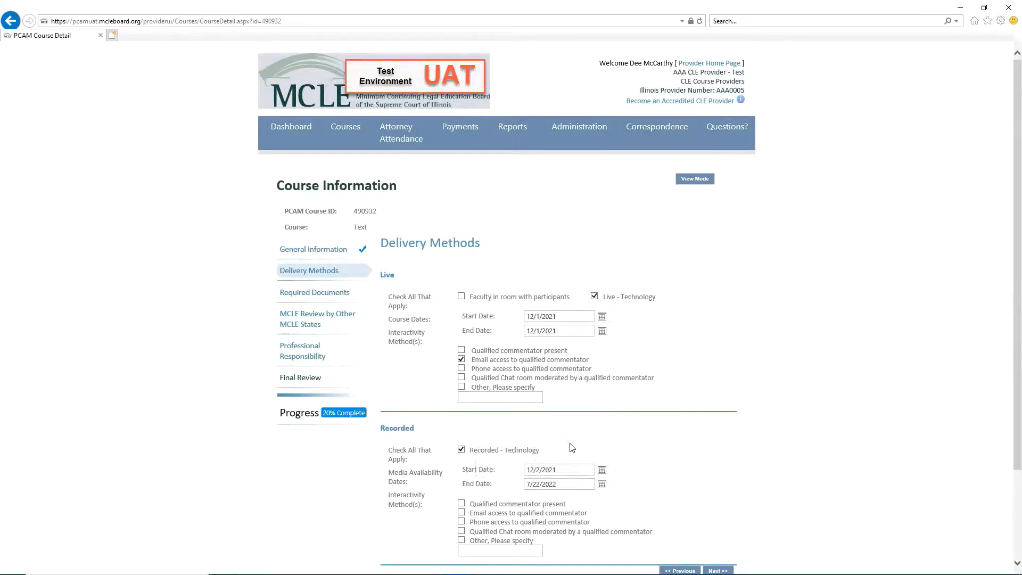
Select email access to a qualified commentator for the recorded delivery and continue to the required documents.
click(462, 514)
click(718, 571)
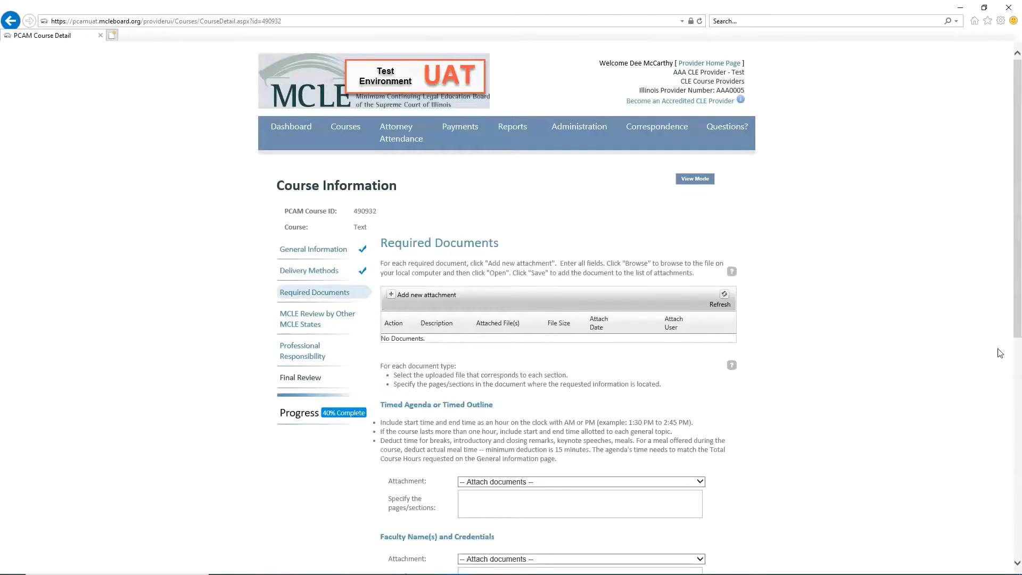
Add a required-document attachment described as "Text" using the file Test Document.docx from the Documents folder.
drag(1007, 322, 1007, 393)
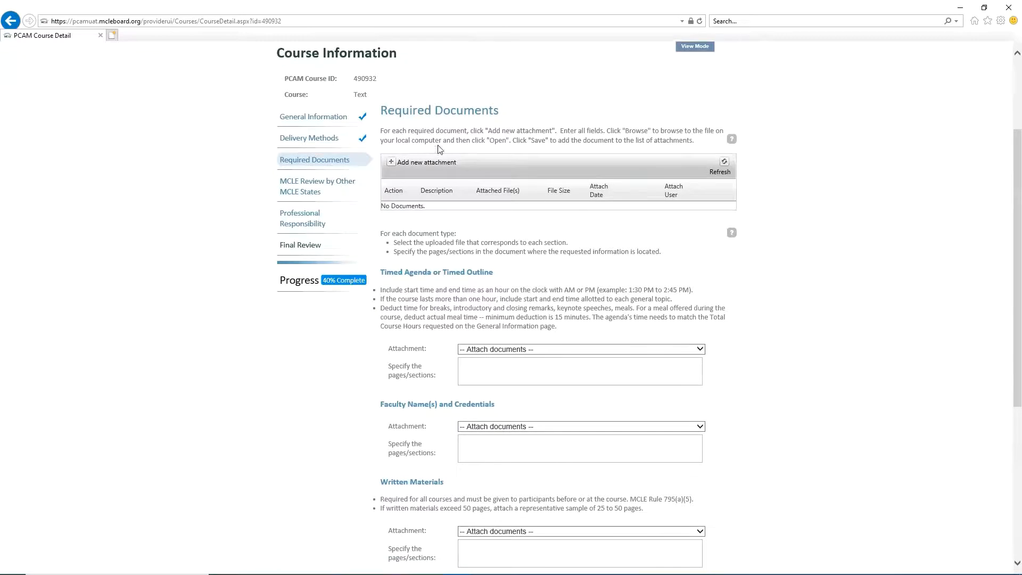
click(391, 163)
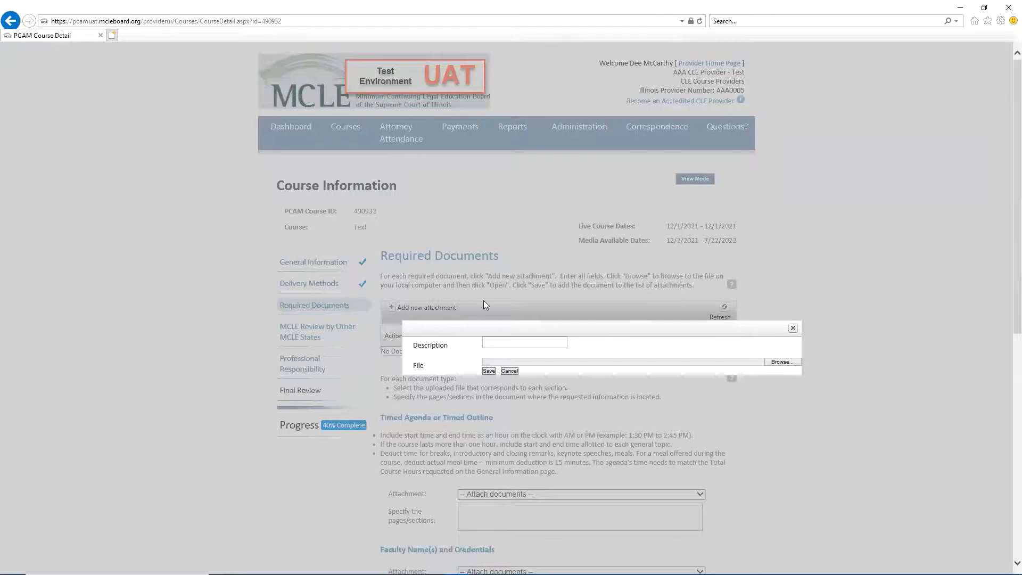
click(513, 343)
click(780, 361)
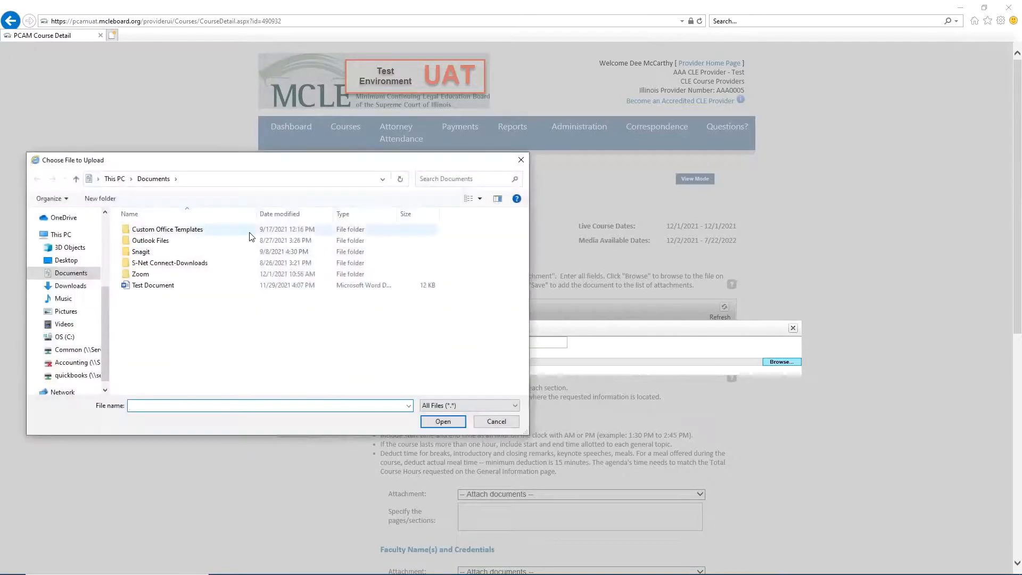
click(160, 286)
click(446, 420)
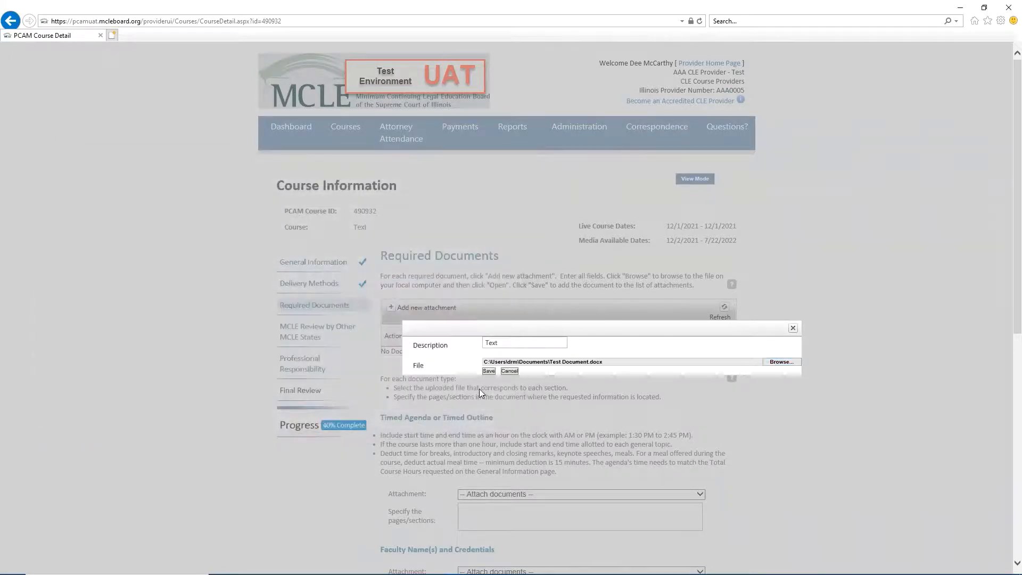
click(489, 370)
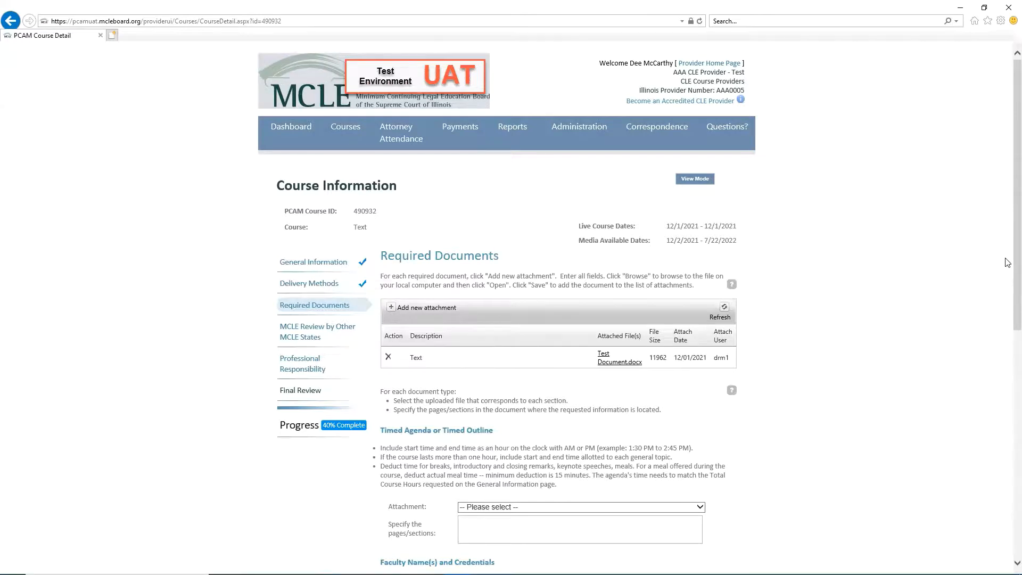
Assign the Text attachment to the timed agenda, faculty credentials, written materials and financial hardship policy, specifying "Page 2" for the timed agenda.
drag(1009, 269, 1008, 392)
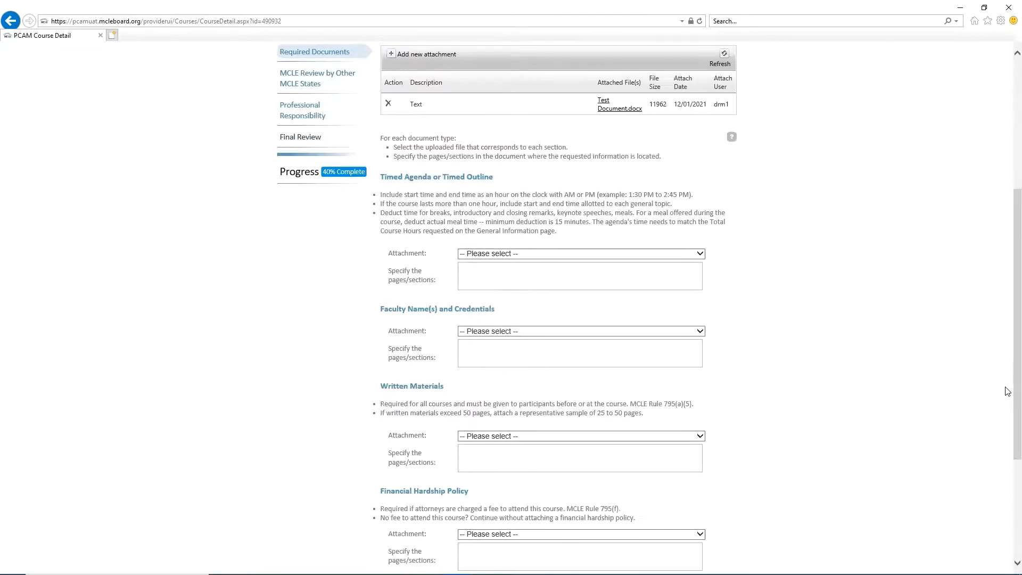
click(557, 253)
click(557, 262)
click(553, 331)
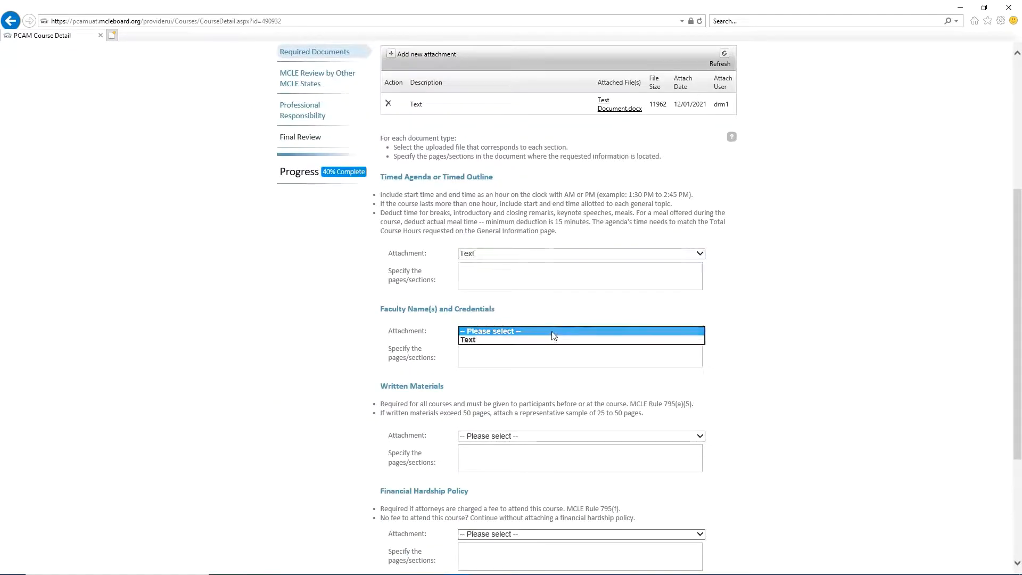
click(555, 340)
click(541, 436)
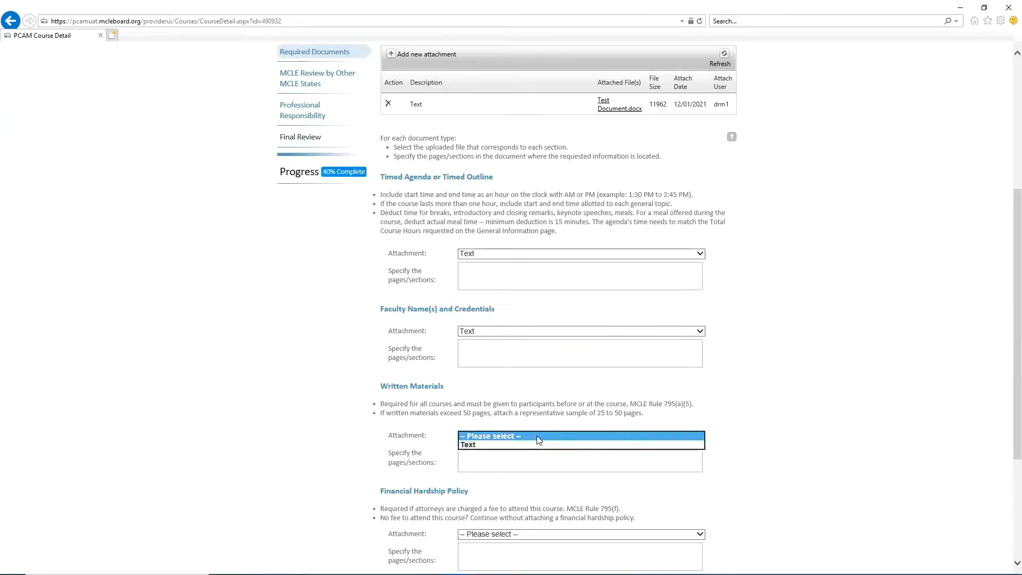
click(538, 446)
click(514, 535)
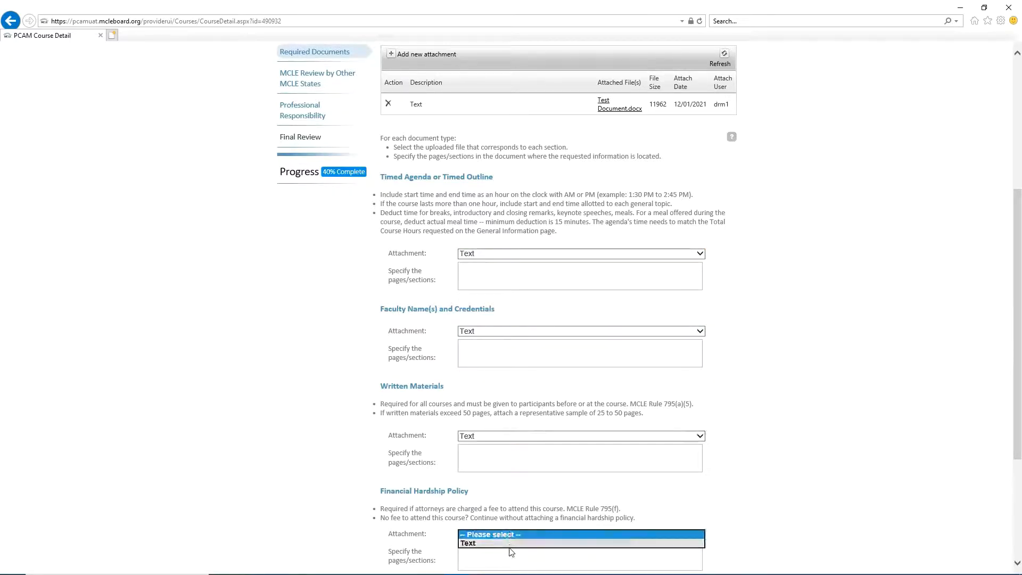
click(509, 543)
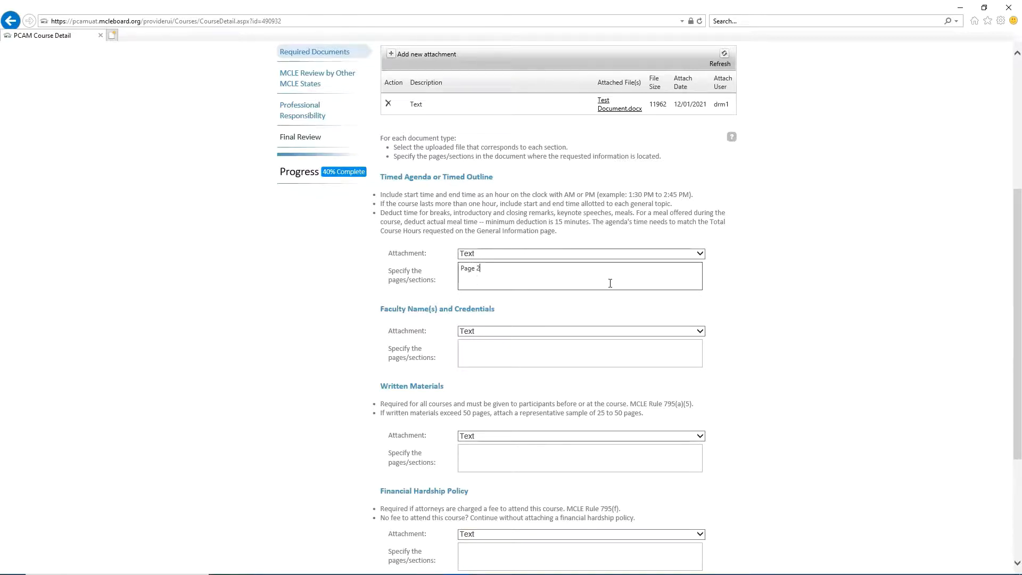
Acknowledge that the provider owns the needed rights to the course content and continue to the review by other MCLE states.
scroll(1008, 361, down, 1)
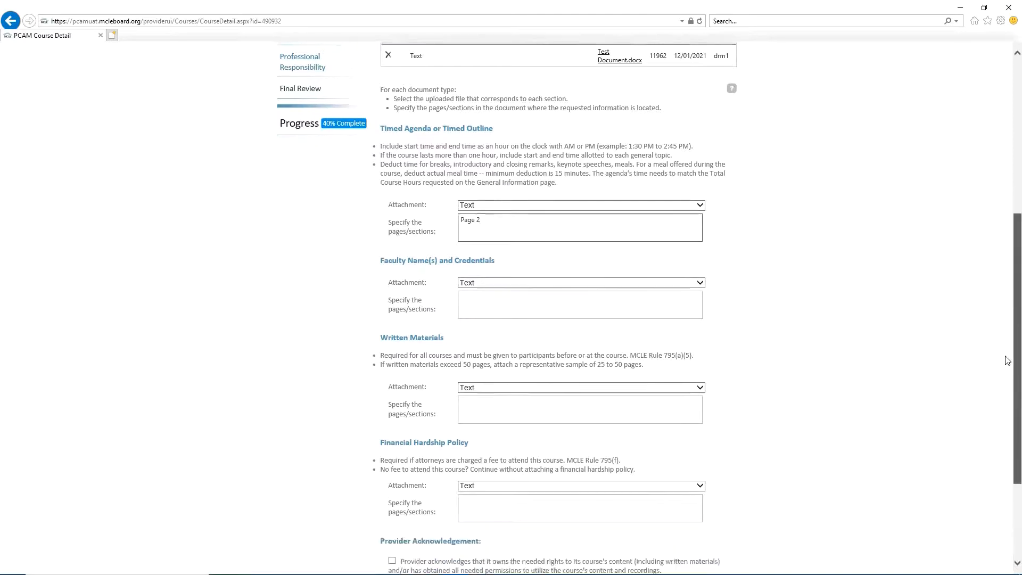
scroll(1008, 360, down, 3)
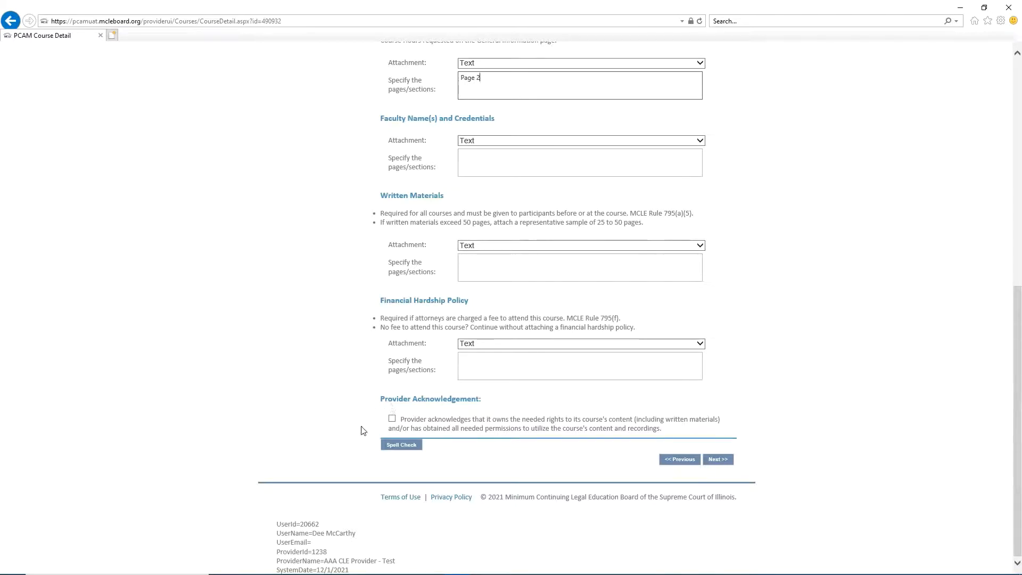
click(393, 420)
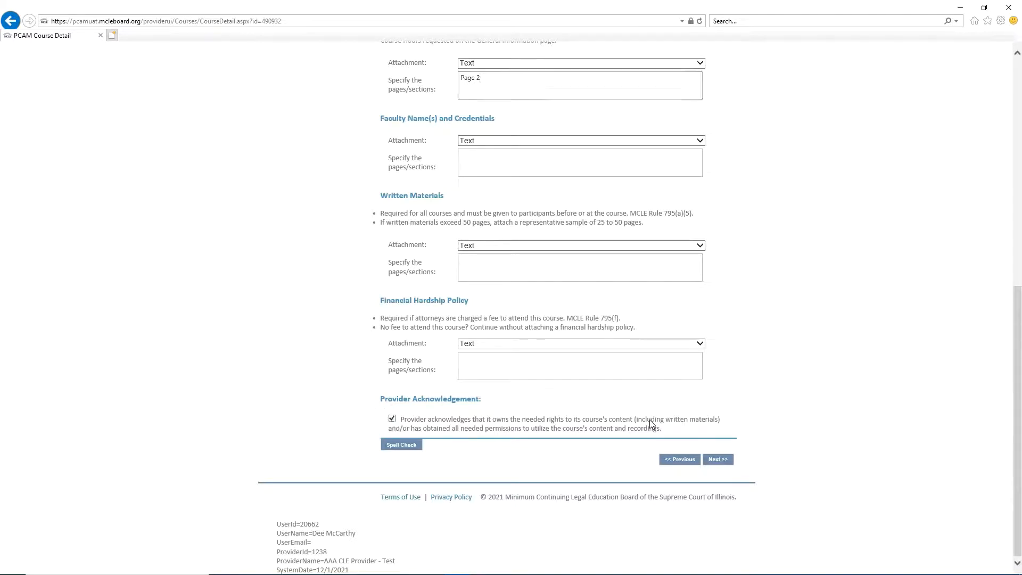
click(726, 457)
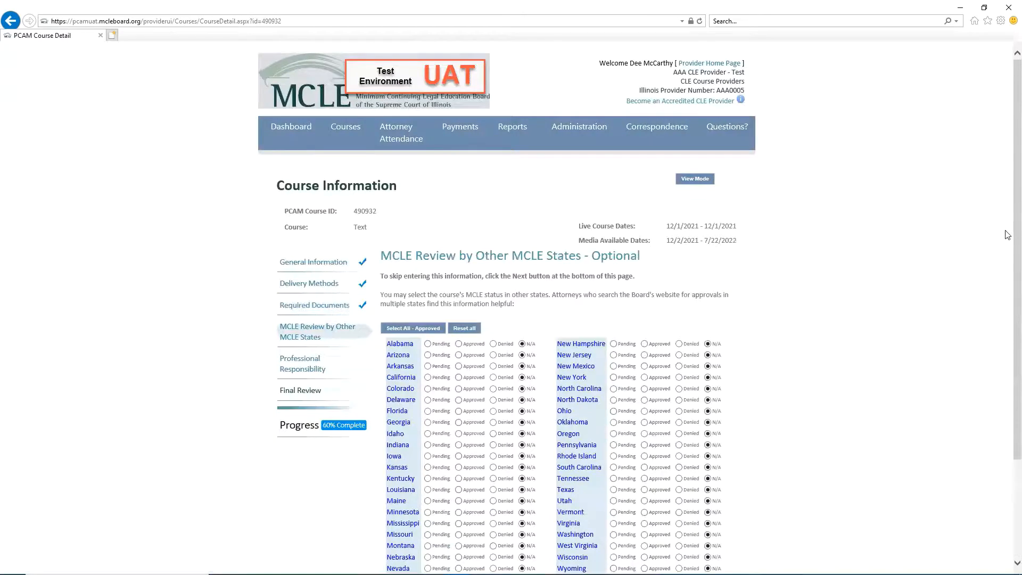
Set the course's MCLE status to Approved for Georgia and Pending for Indiana, and continue to Professional Responsibility.
scroll(1008, 195, down, 3)
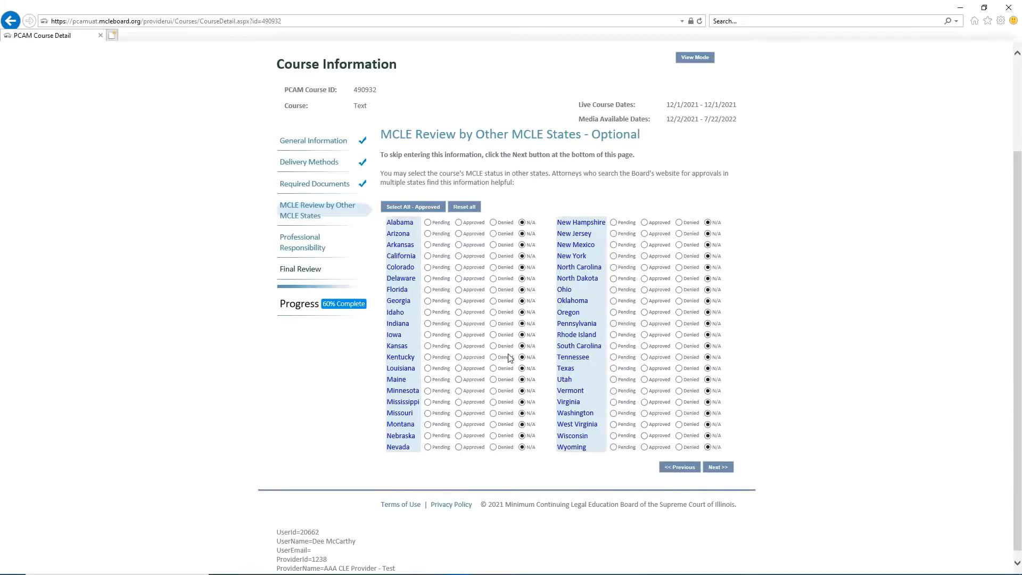
click(459, 301)
click(438, 325)
click(724, 470)
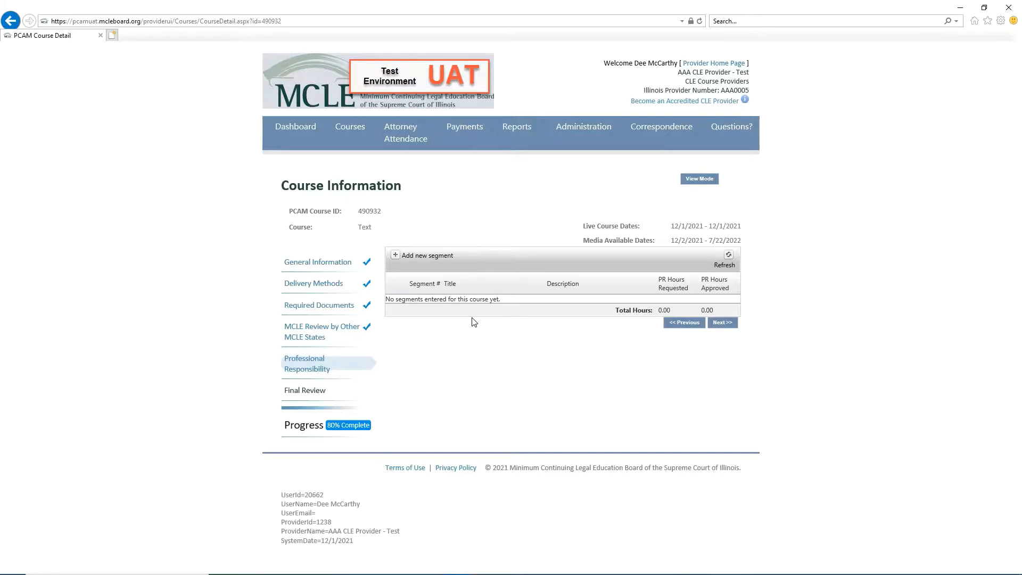
Start a new segment titled "Text" requesting 1.00 professional responsibility hour in the Mental Health and Substance Abuse area.
click(396, 258)
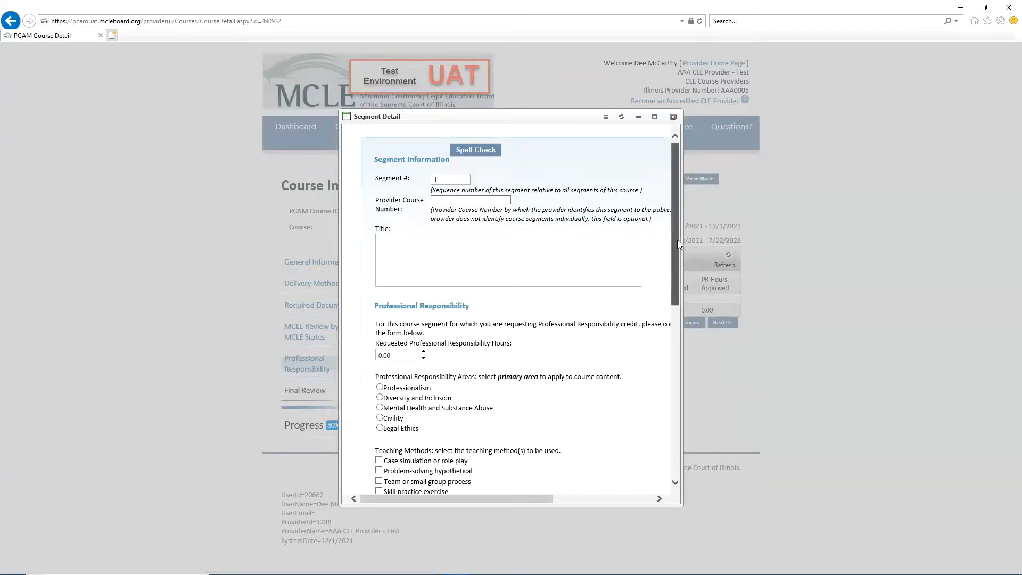
drag(678, 241, 681, 262)
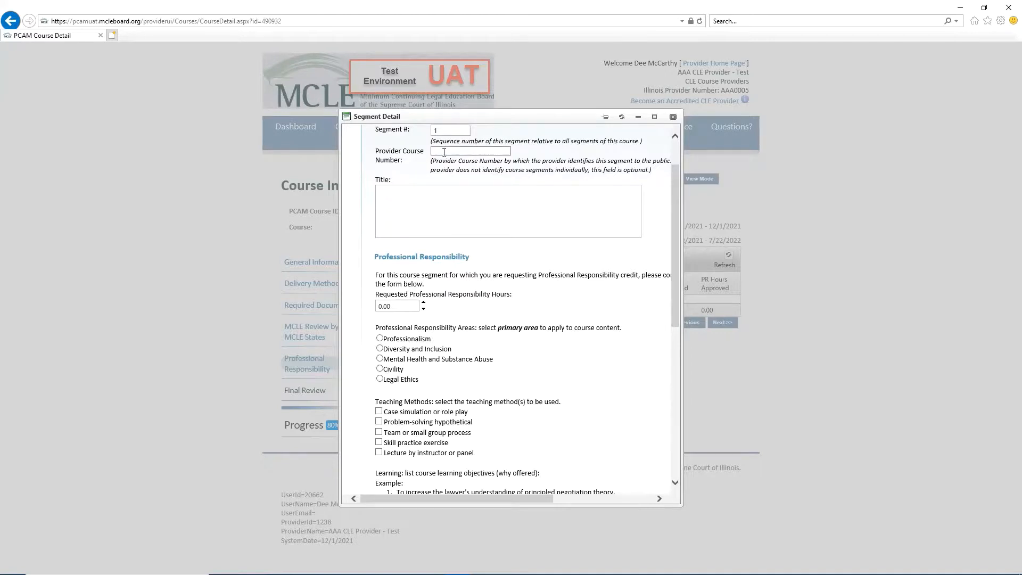
click(432, 203)
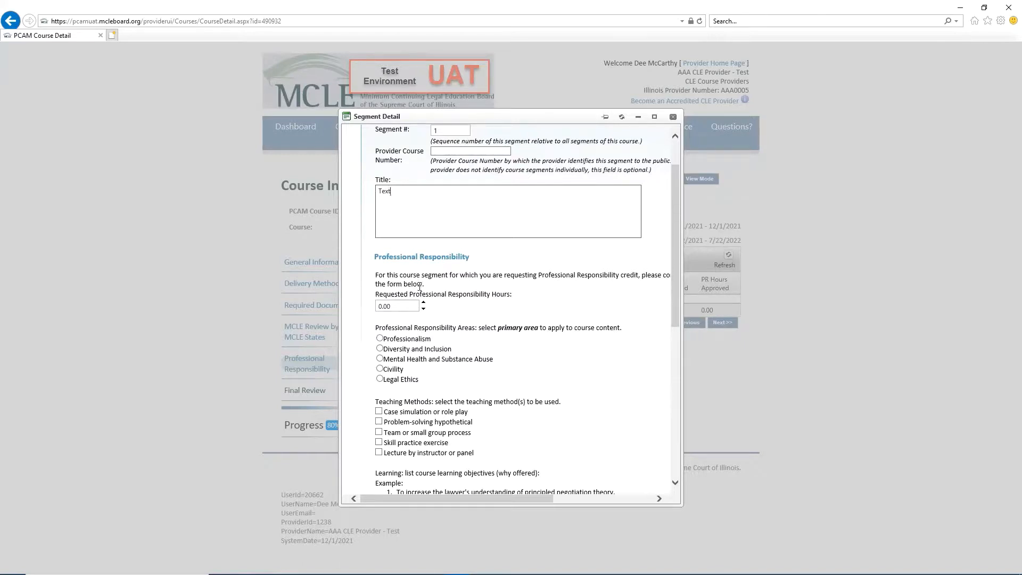
click(423, 303)
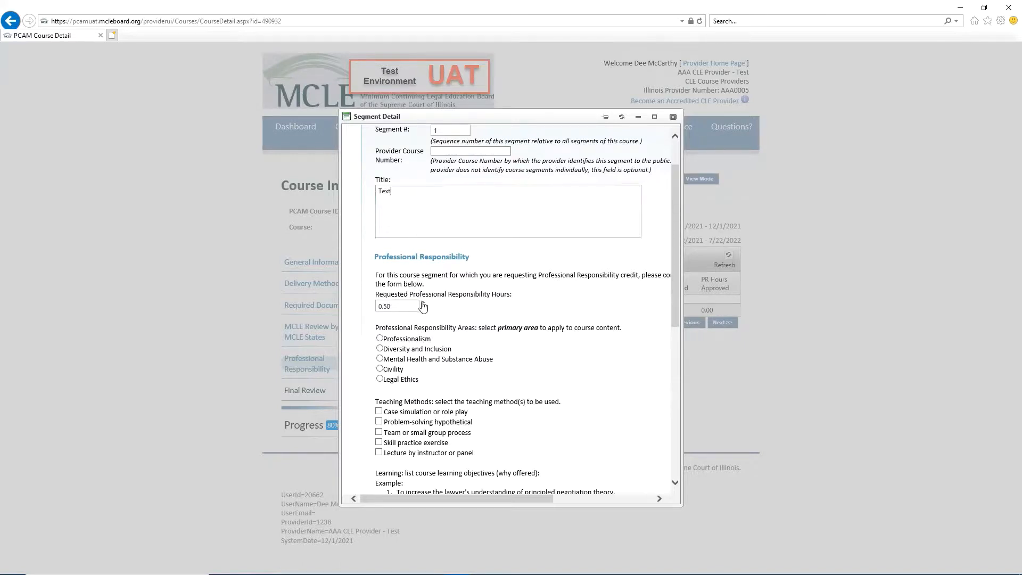
click(424, 306)
click(380, 360)
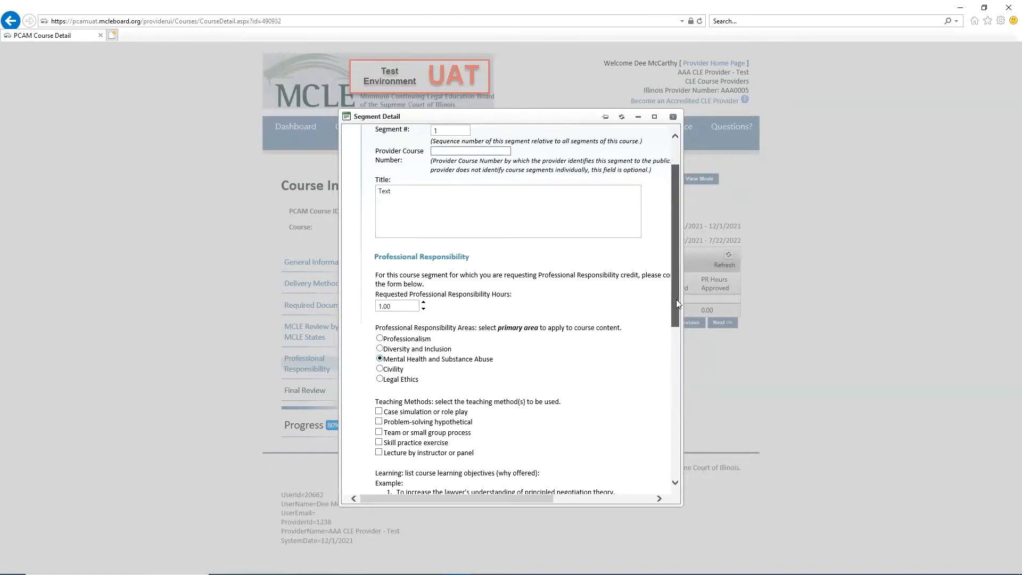
Choose case simulation or role play as the segment's teaching method and enter "Text" for learning objectives, faculty and resources.
drag(676, 299, 686, 417)
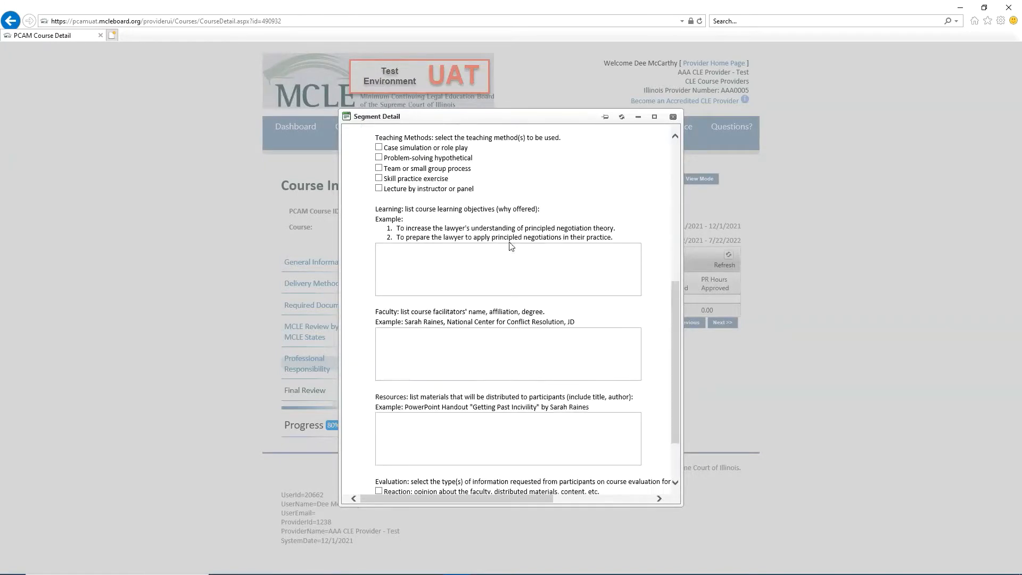
click(379, 148)
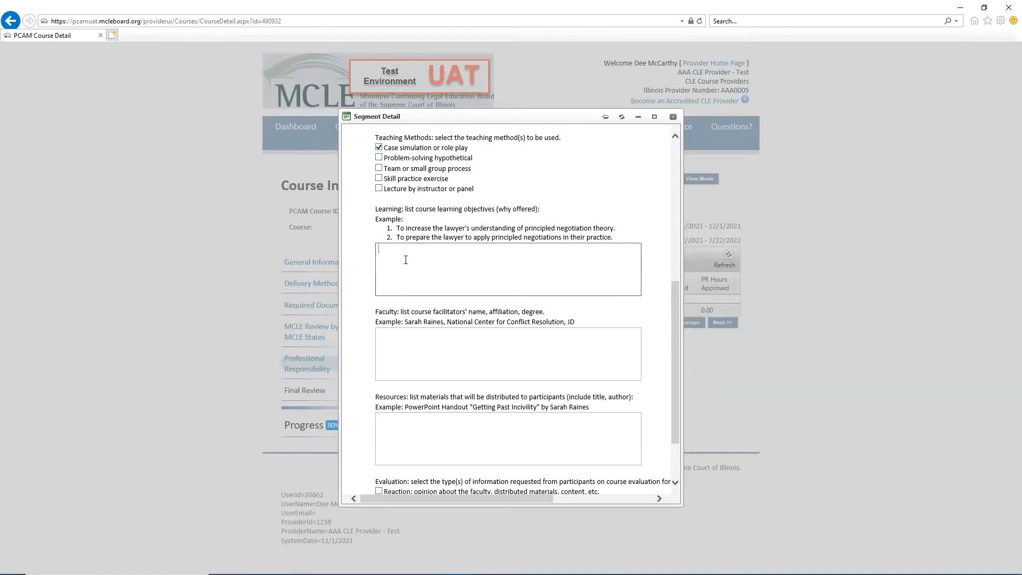
text(Text)
click(440, 340)
text(Te)
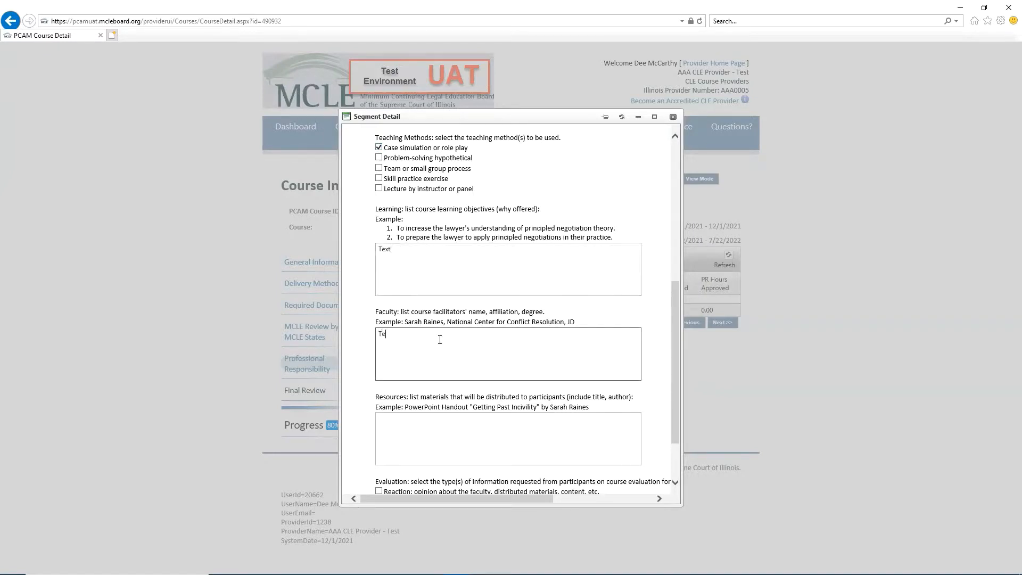
text(xt)
click(437, 437)
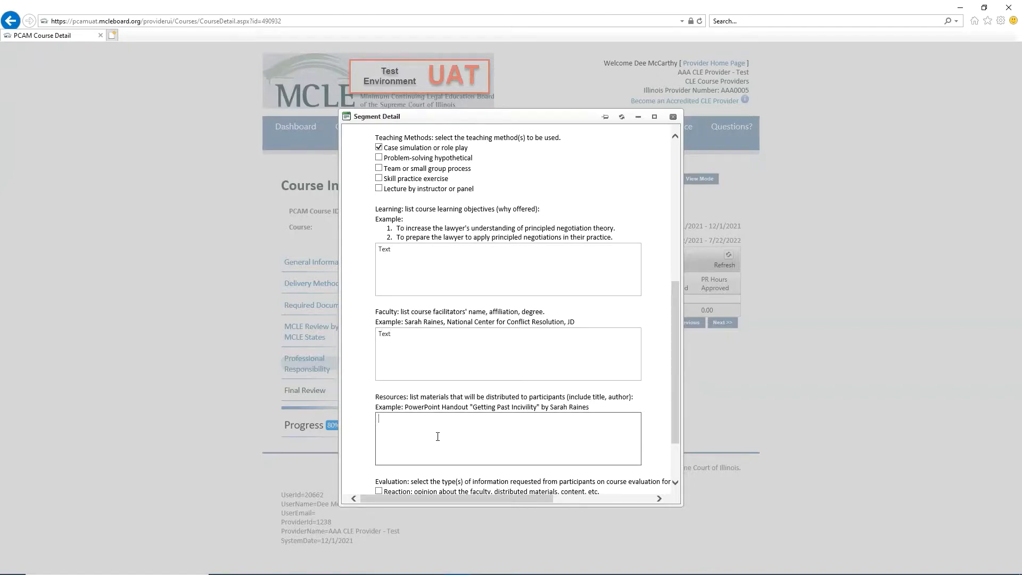
text(Text)
Select Reaction as the evaluation type, insert the segment into the course and continue to the final review.
drag(675, 379, 676, 452)
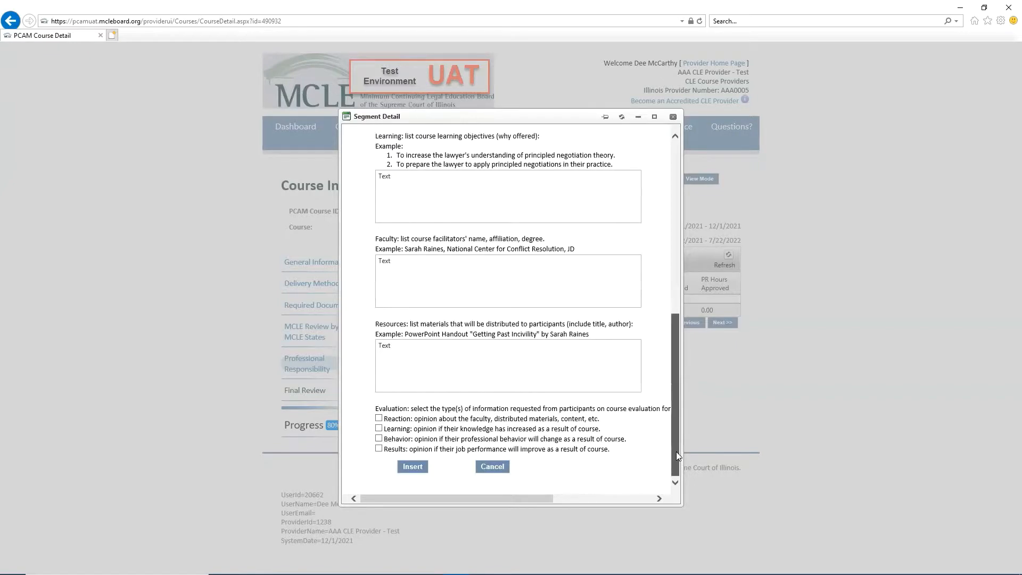
click(378, 418)
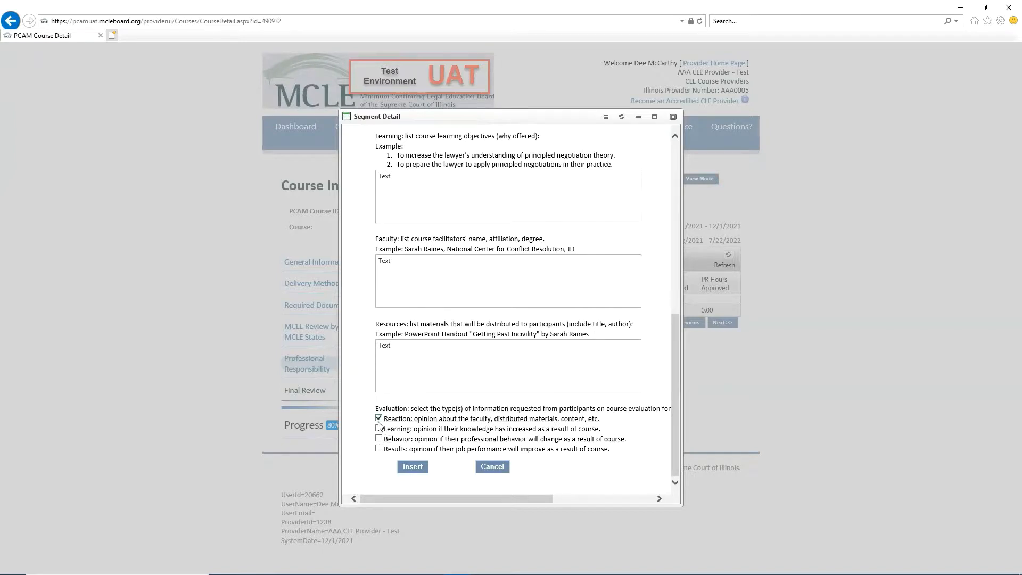
click(413, 467)
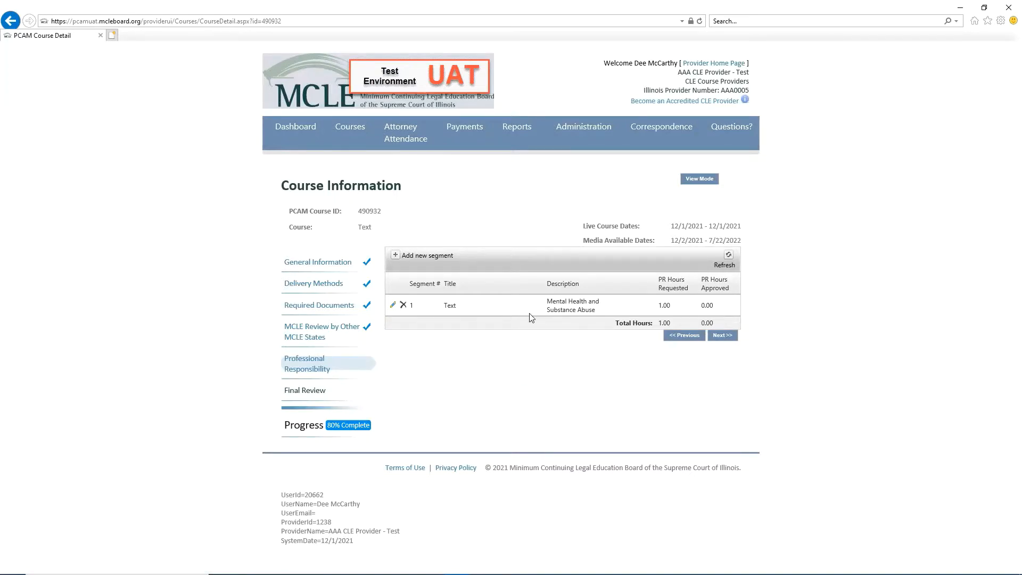
click(723, 336)
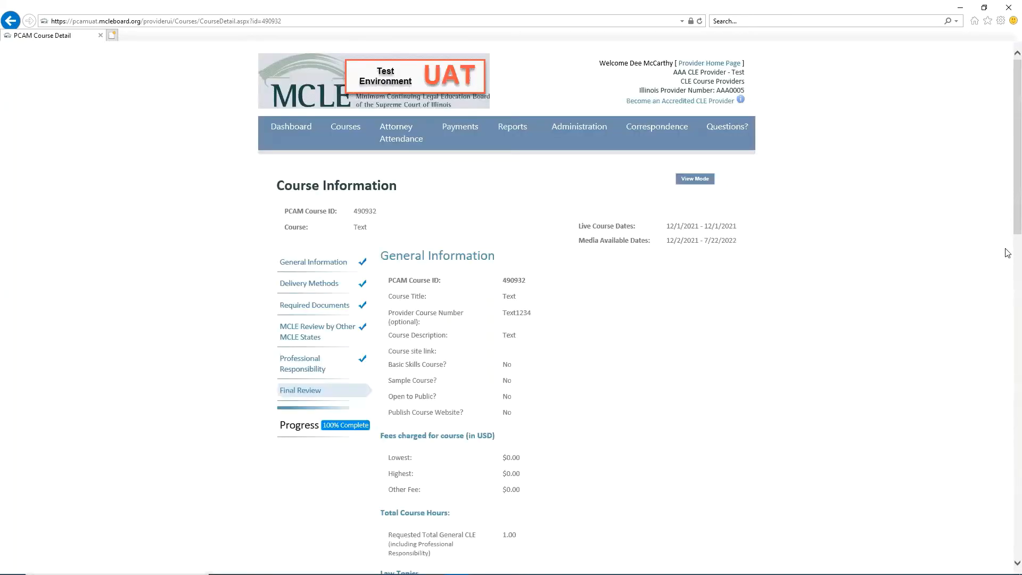
Review the course summary, certify that the course complies with MCLE Board rules, and finish and confirm the submission.
scroll(1007, 221, down, 3)
scroll(1008, 258, down, 1)
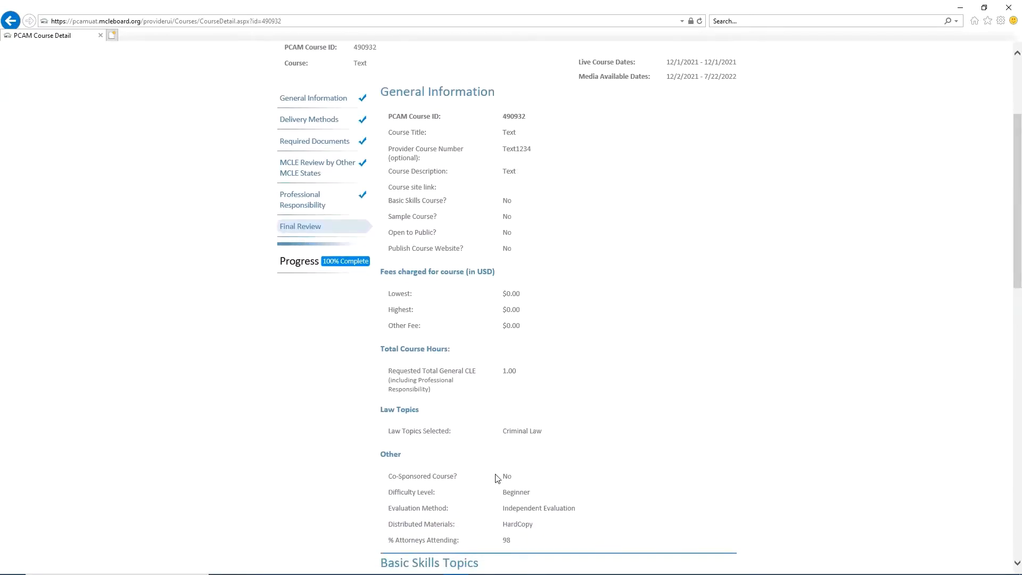
drag(1008, 271, 1008, 527)
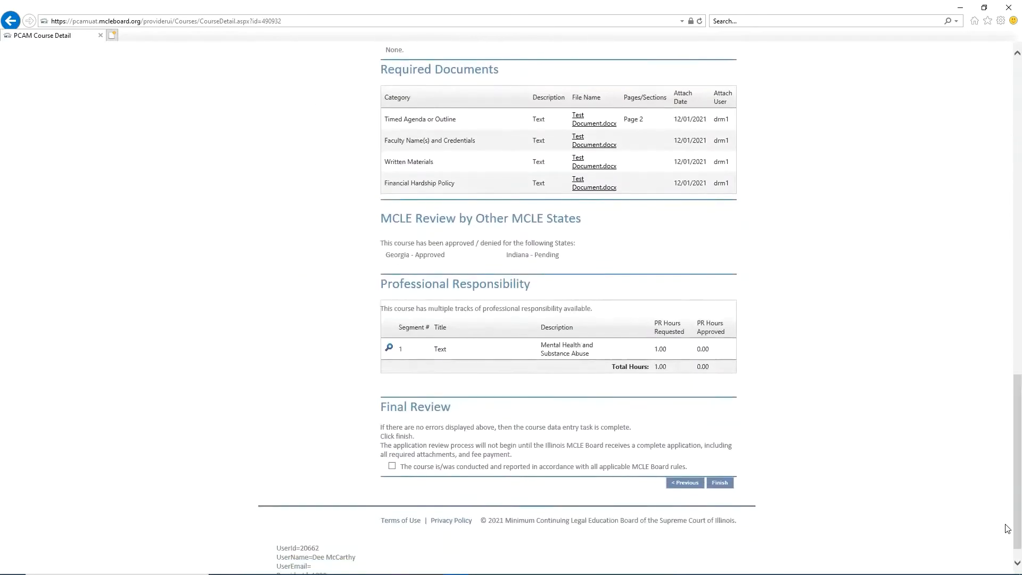
click(392, 467)
click(720, 484)
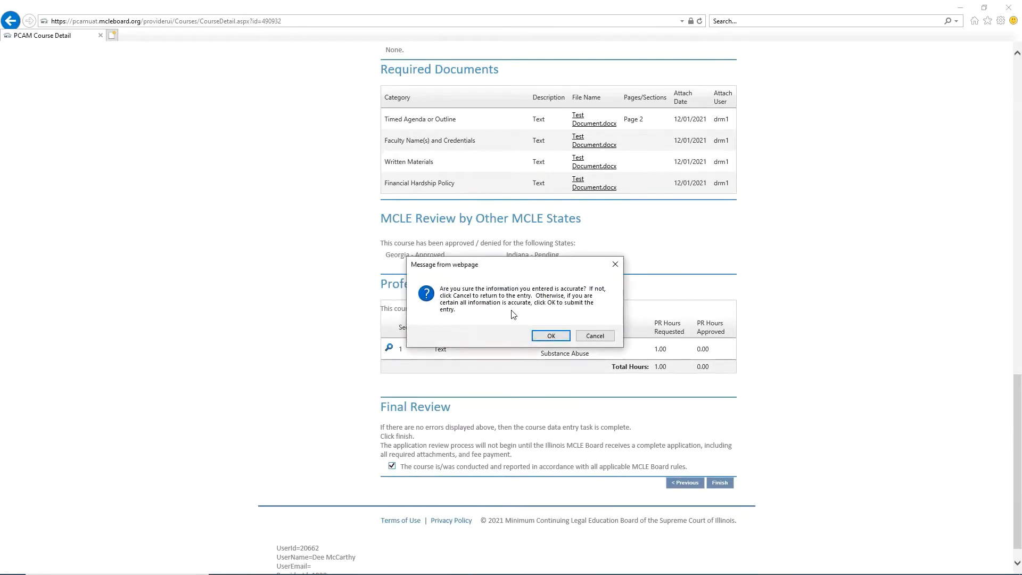
click(552, 336)
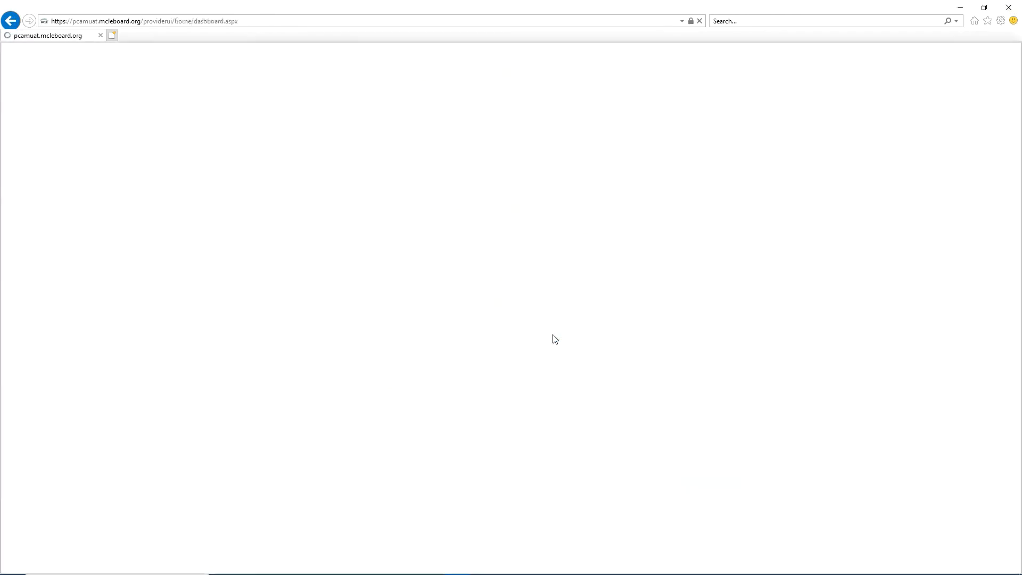